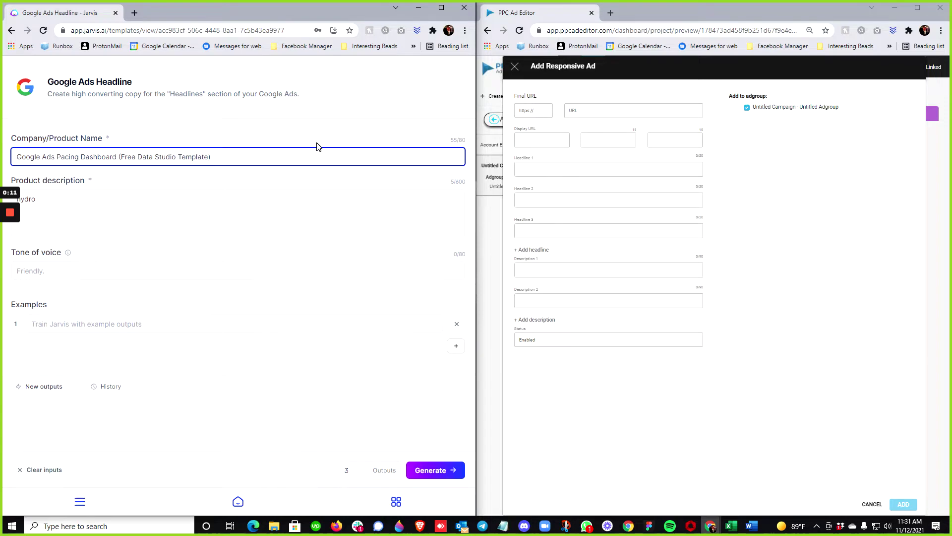
{"action": "triple_click", "coordinate": [261, 148]}
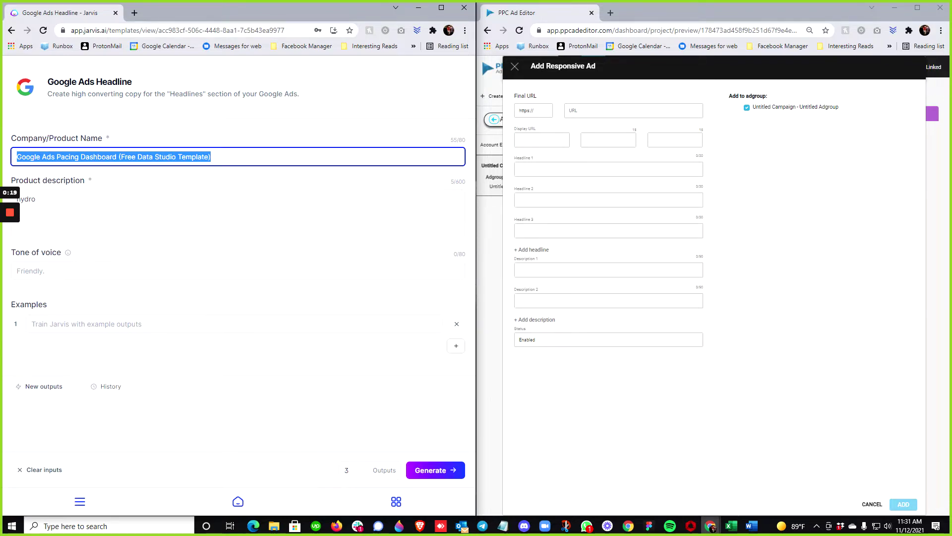
{"action": "left_click", "coordinate": [222, 156]}
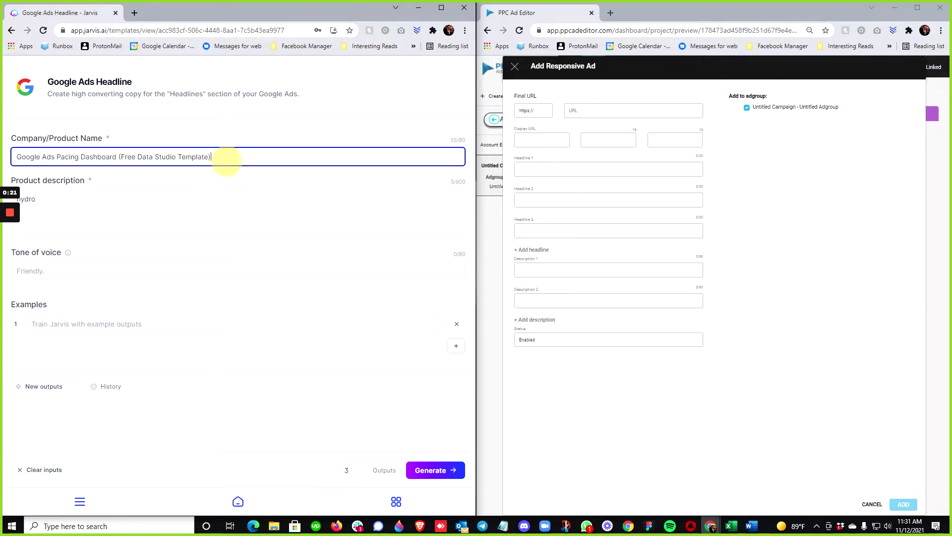
{"action": "triple_click", "coordinate": [99, 156]}
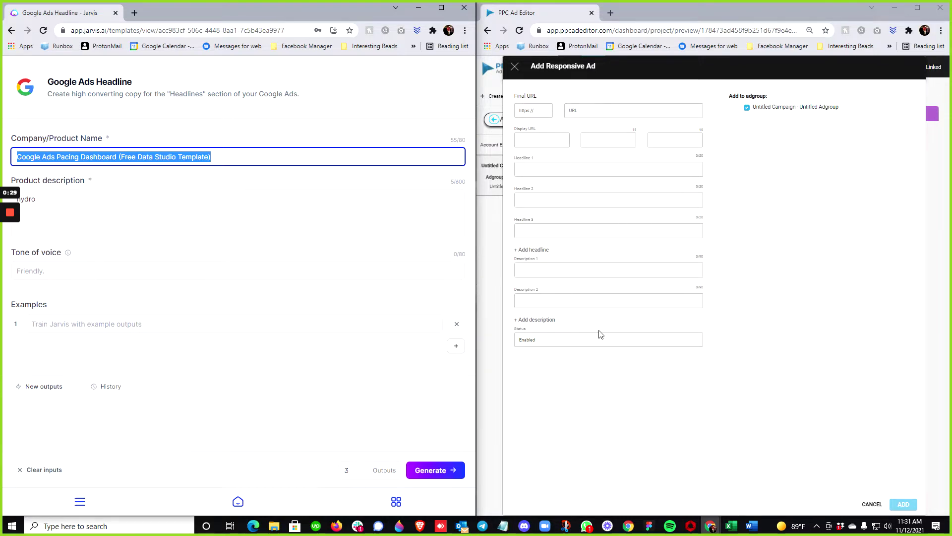
{"action": "left_click", "coordinate": [245, 159]}
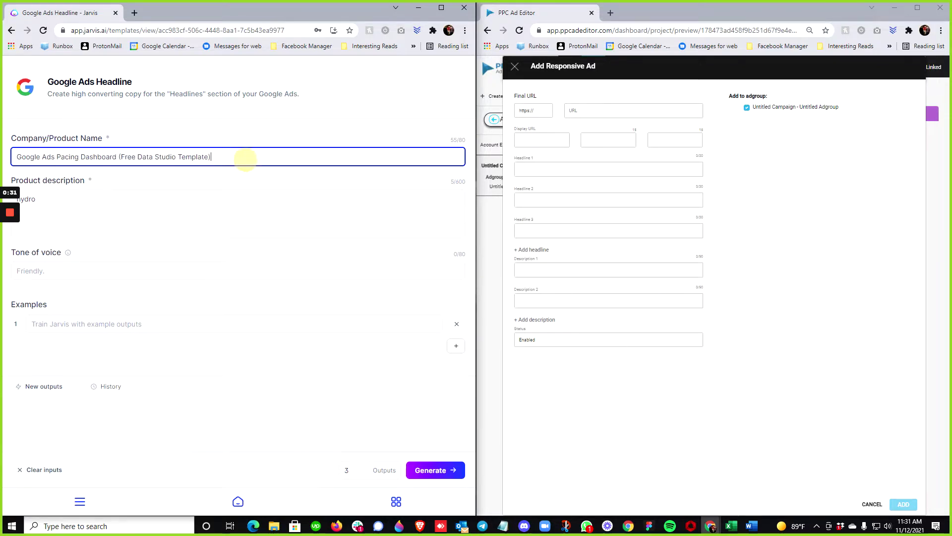
- Remove the word "Free" and the parentheses so the product name reads "Google Ads Pacing Dashboard Data Studio Template"
{"action": "double_click", "coordinate": [129, 156]}
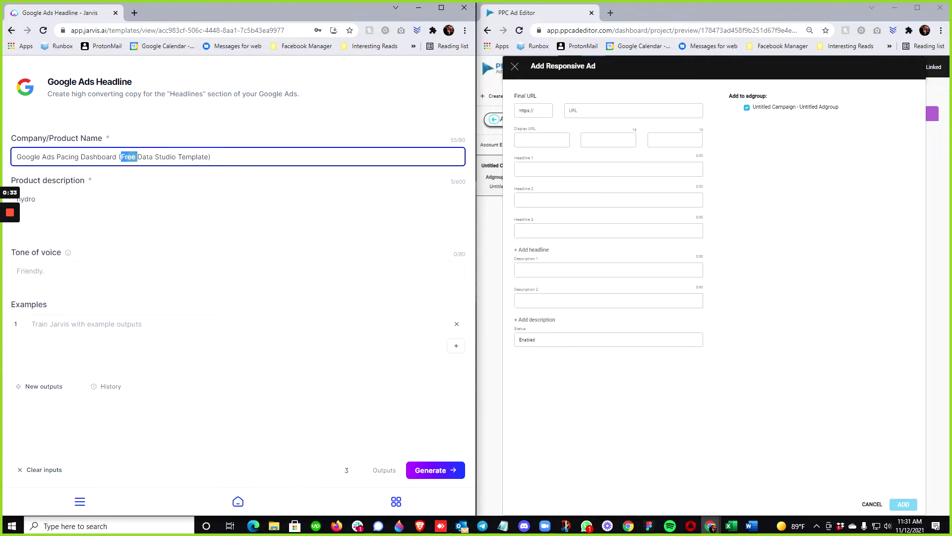
{"action": "left_click_drag", "start_coordinate": [129, 157], "coordinate": [224, 155]}
{"action": "key", "text": "Left"}
{"action": "key", "text": "Delete"}
{"action": "key", "text": "Delete"}
{"action": "key", "text": "Delete"}
{"action": "key", "text": "Delete"}
{"action": "key", "text": "Delete"}
{"action": "key", "text": "BackSpace"}
{"action": "key", "text": "BackSpace"}
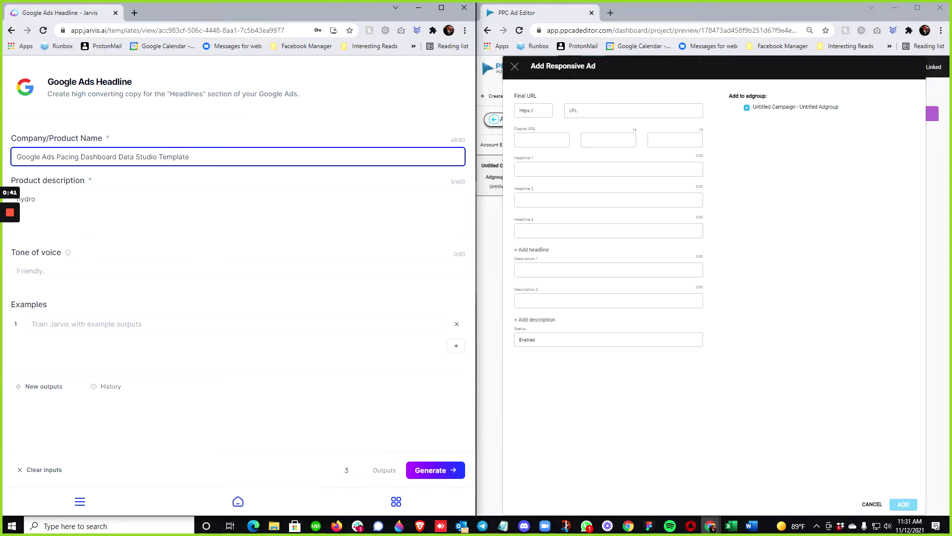
{"action": "triple_click", "coordinate": [124, 159]}
{"action": "left_click", "coordinate": [151, 157]}
{"action": "left_click", "coordinate": [203, 156]}
{"action": "triple_click", "coordinate": [55, 157]}
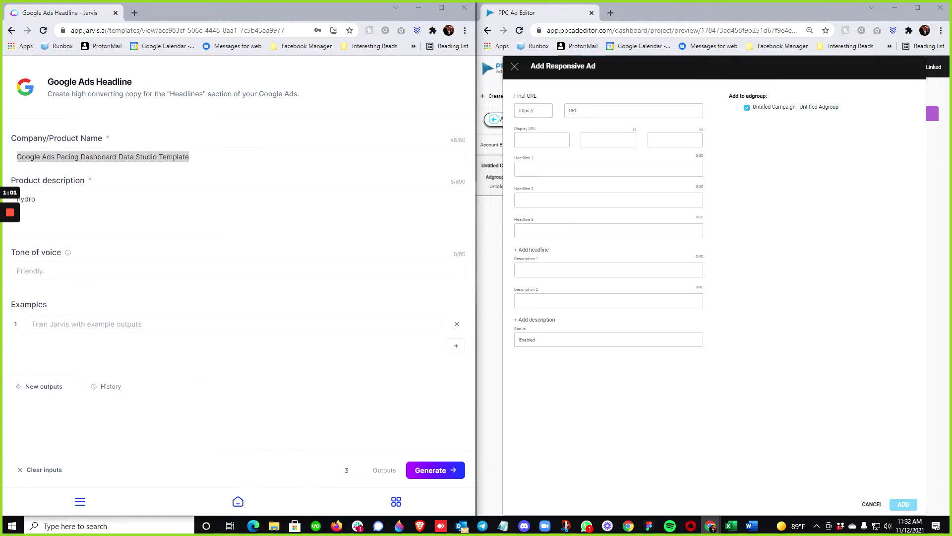
- Examine the Search Engine Journal article on the Google Ads pacing dashboard for text that describes the product
{"action": "left_click_drag", "start_coordinate": [1, 76], "coordinate": [308, 77]}
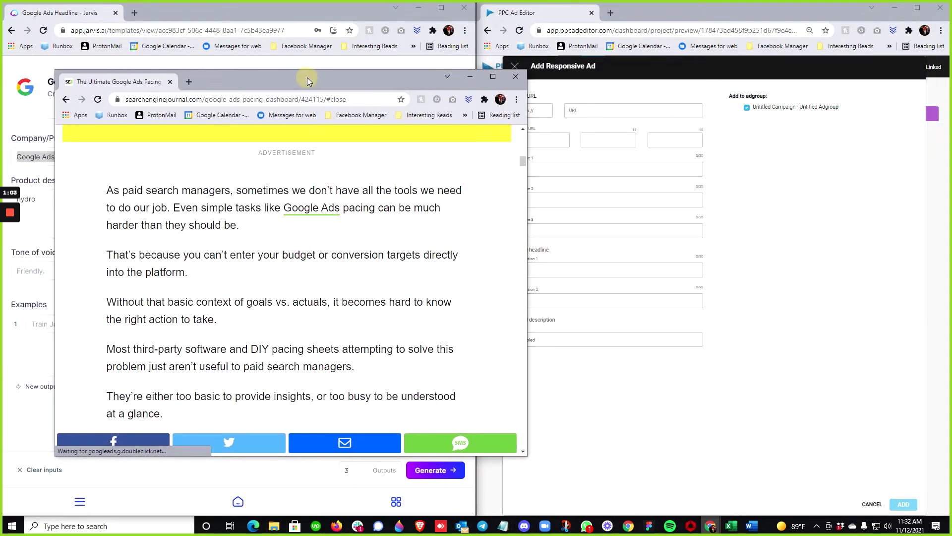
{"action": "double_click", "coordinate": [308, 77]}
{"action": "scroll", "coordinate": [307, 87], "scroll_direction": "up", "scroll_amount": 14}
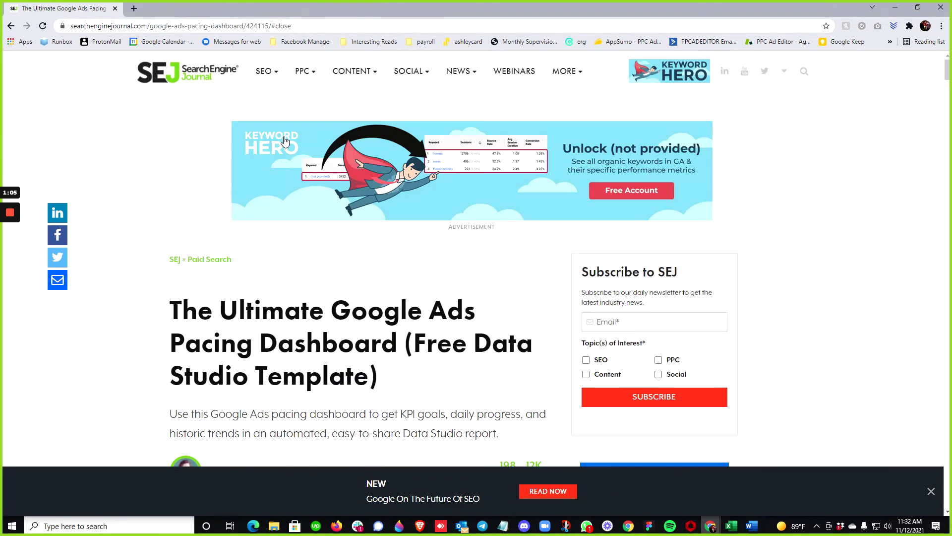
{"action": "mouse_move", "coordinate": [225, 328]}
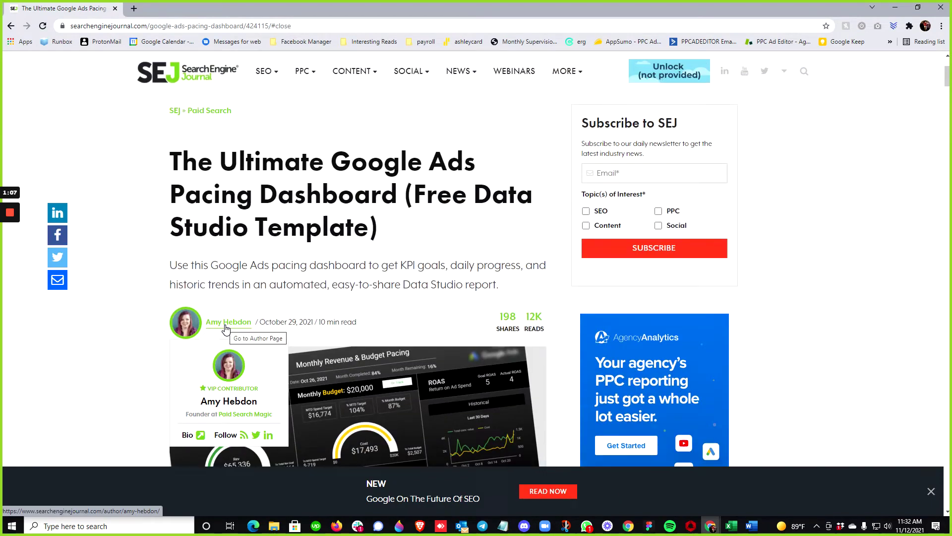
{"action": "scroll", "coordinate": [231, 322], "scroll_direction": "down", "scroll_amount": 12}
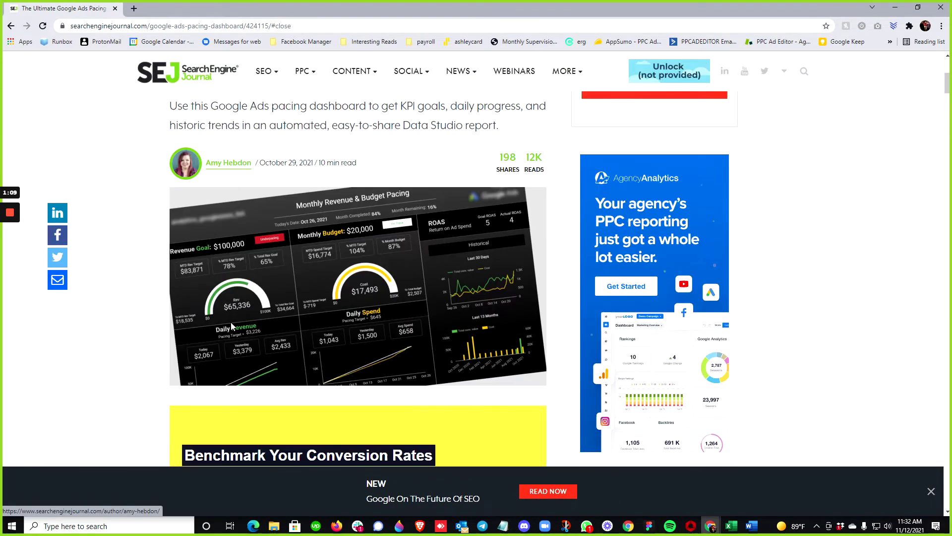
{"action": "scroll", "coordinate": [239, 322], "scroll_direction": "up", "scroll_amount": 7}
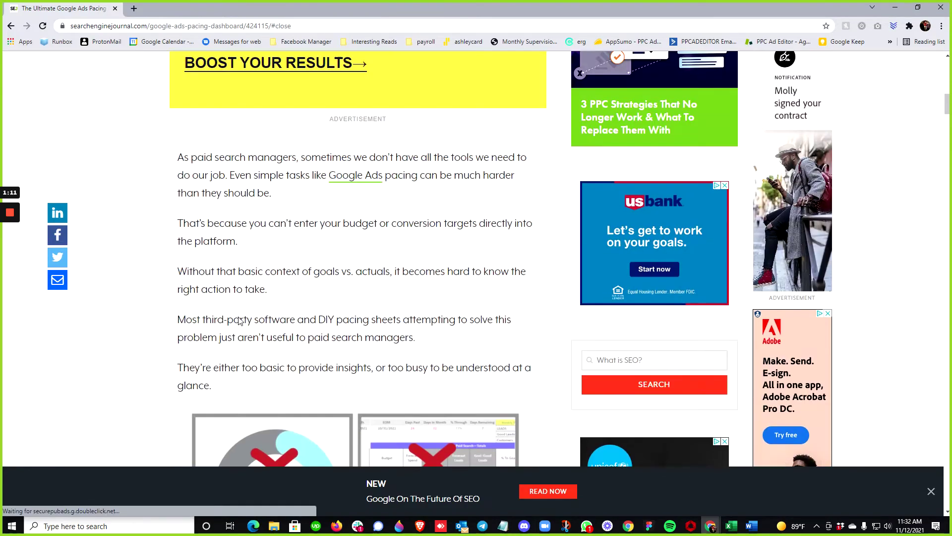
{"action": "scroll", "coordinate": [263, 331], "scroll_direction": "down", "scroll_amount": 9}
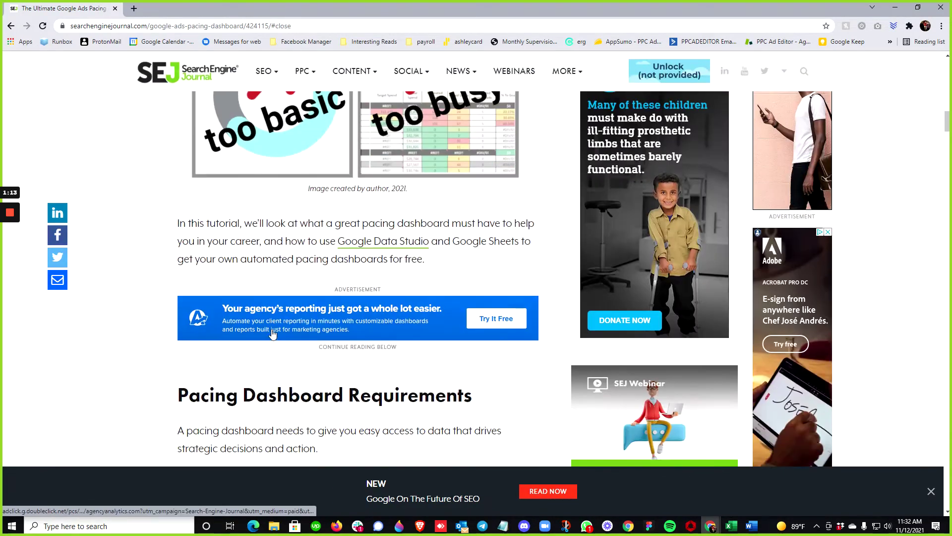
{"action": "scroll", "coordinate": [272, 333], "scroll_direction": "up", "scroll_amount": 4}
{"action": "scroll", "coordinate": [408, 171], "scroll_direction": "up", "scroll_amount": 3}
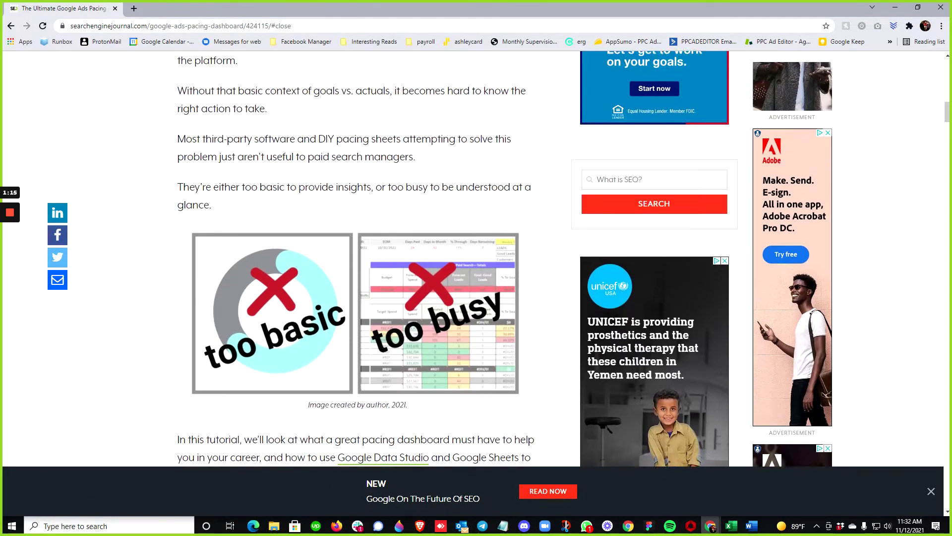
{"action": "scroll", "coordinate": [409, 171], "scroll_direction": "up", "scroll_amount": 1}
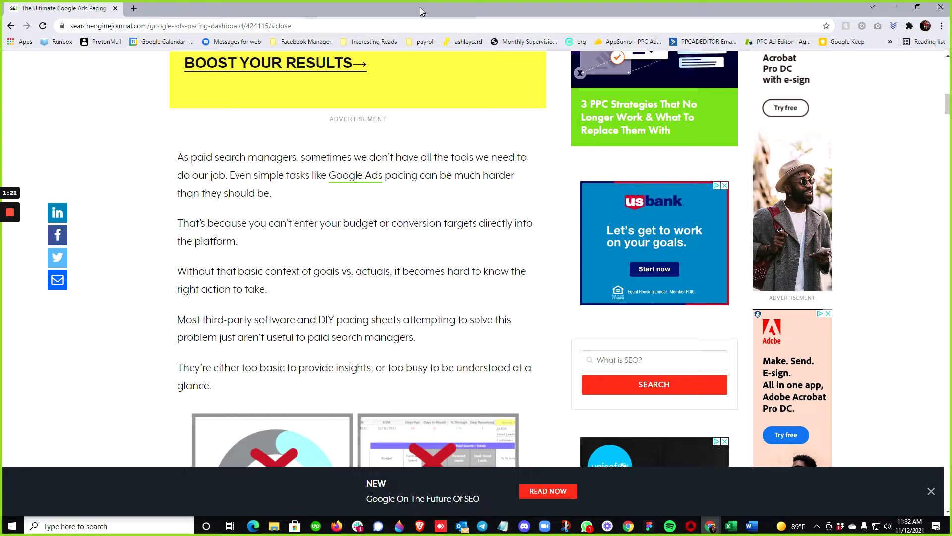
{"action": "left_click_drag", "start_coordinate": [420, 8], "coordinate": [0, 108]}
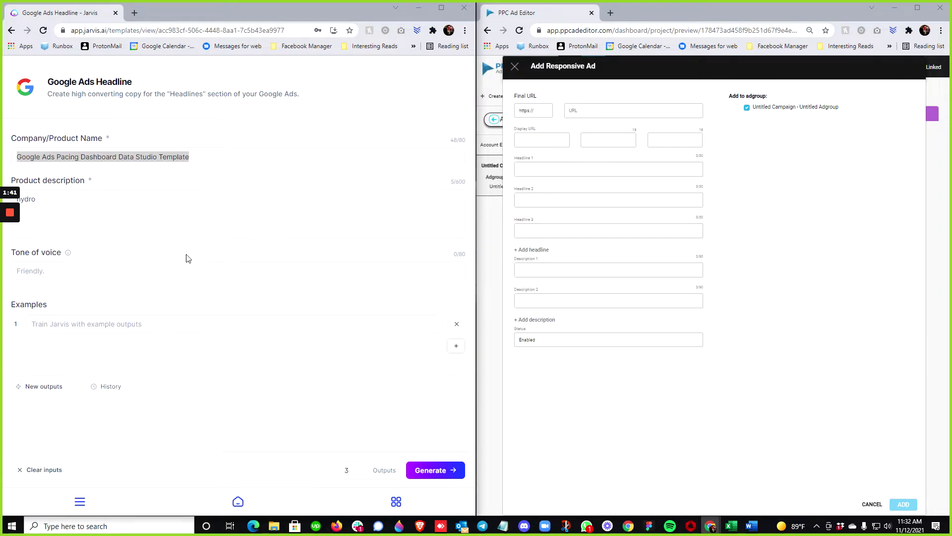
- Replace the product description with "A pacing dashboard needs to give you easy access to data that drives strategic decisions and action."
{"action": "left_click", "coordinate": [187, 219]}
{"action": "key", "text": "ctrl+a"}
{"action": "type", "text": "A pacing dashboard needs to give you easy access to data that drives strategic decisions and action."}
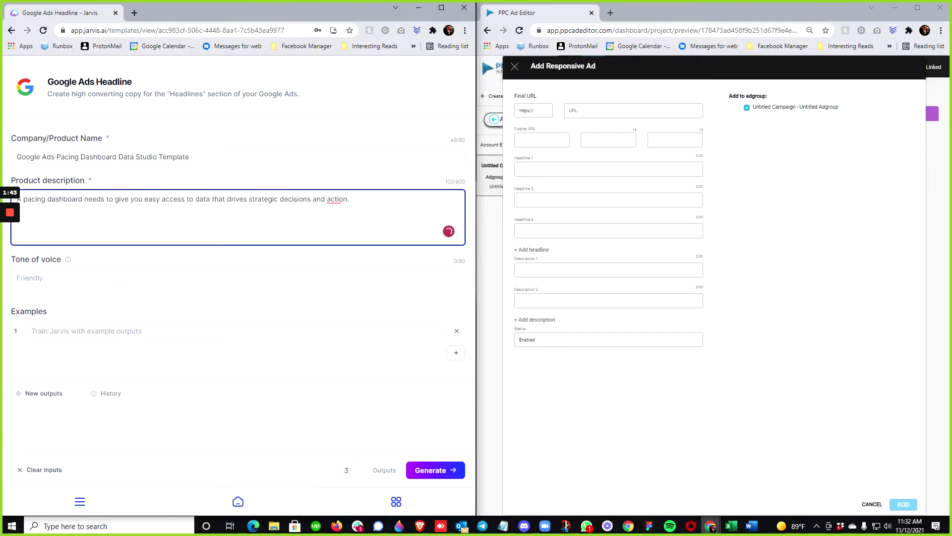
- Append the article's sentences about KPIs for spend and return, the month's goal, real-time performance and pacing to the product description
{"action": "key", "text": "alt+Tab"}
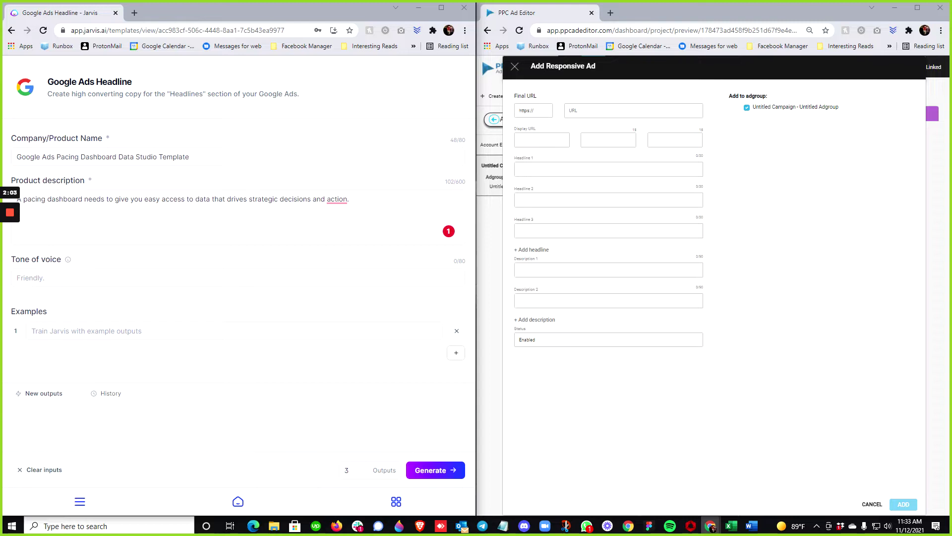
{"action": "left_click", "coordinate": [386, 200]}
{"action": "type", "text": "The dashboard leads with KPIs for spend and return. I know exactly what the goal for the month is, what real-time performance is, and how we’re pacing."}
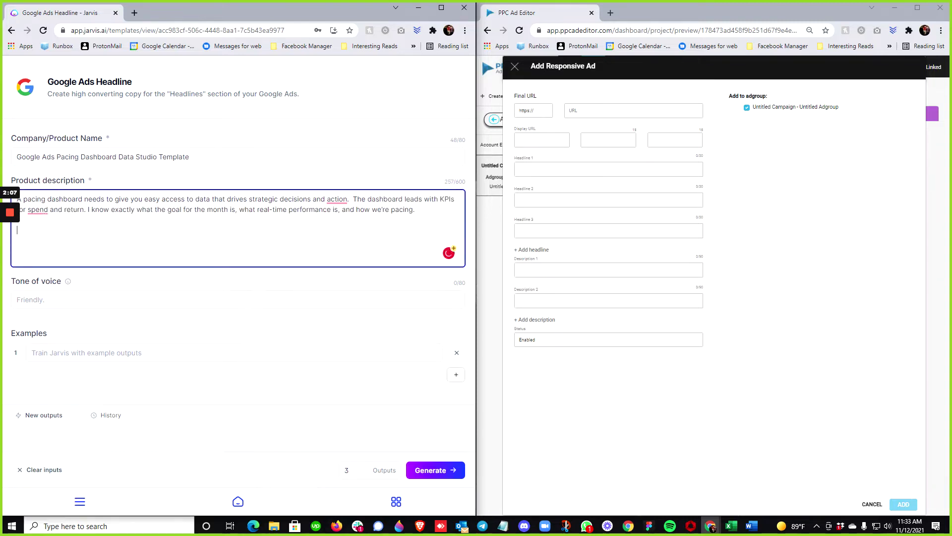
- Append the article's sentences on instant access to performance goals and better management decisions, joining them into one continuous paragraph
{"action": "key", "text": "alt+Tab"}
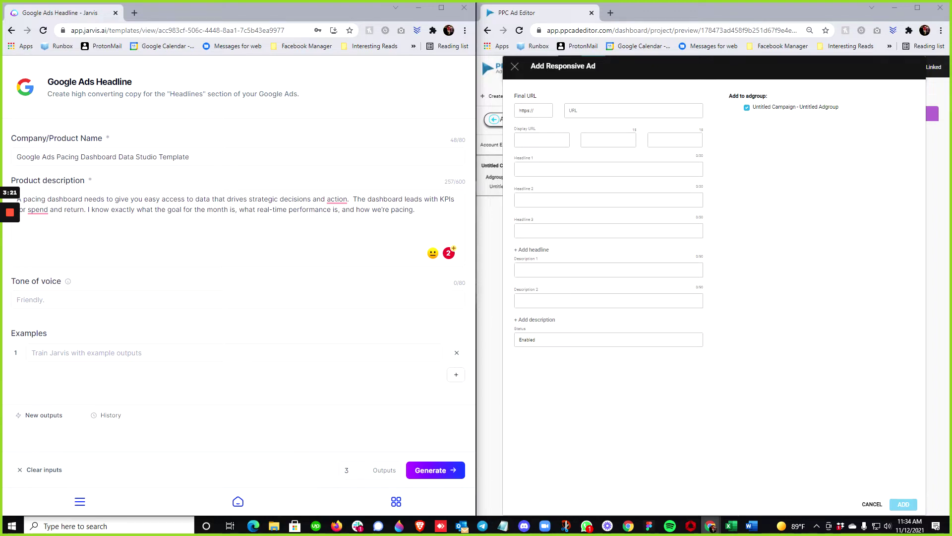
{"action": "left_click", "coordinate": [420, 208]}
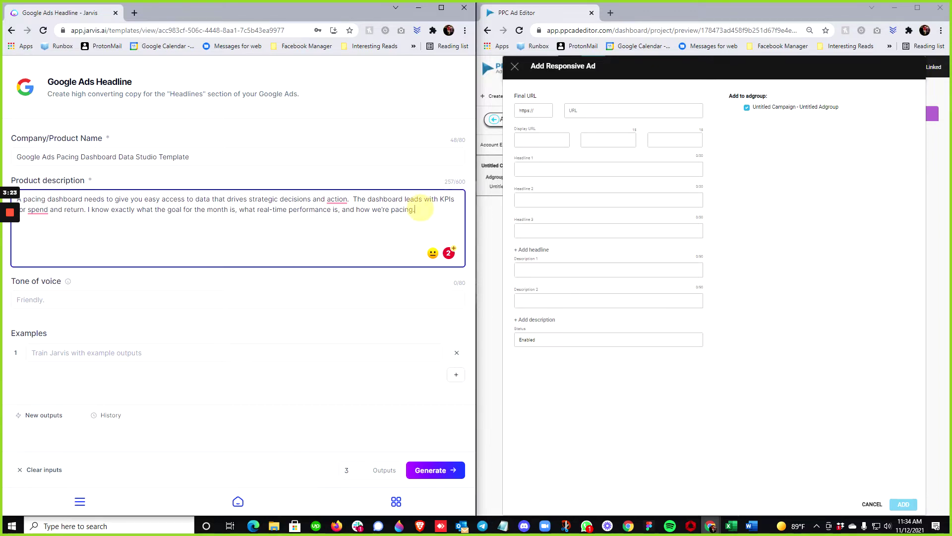
{"action": "type", "text": "Having instant access to performance goals and actuals gives you insights that can make you a more strategic paid search marketer.  With this Google Ads pacing dashboard, you'll finally be able to meet the demands of your own pacing wishlist and drive better management decisions for your clients."}
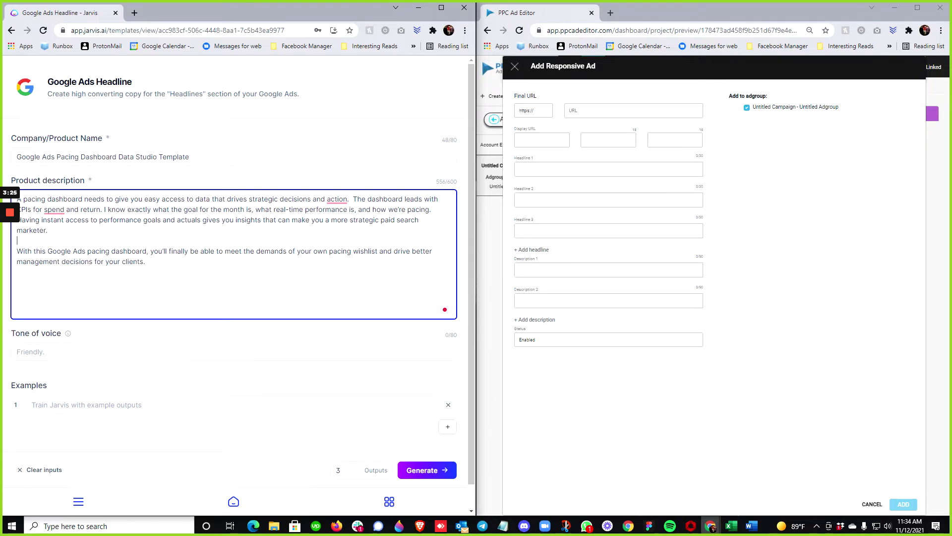
{"action": "key", "text": "BackSpace"}
{"action": "key", "text": "BackSpace"}
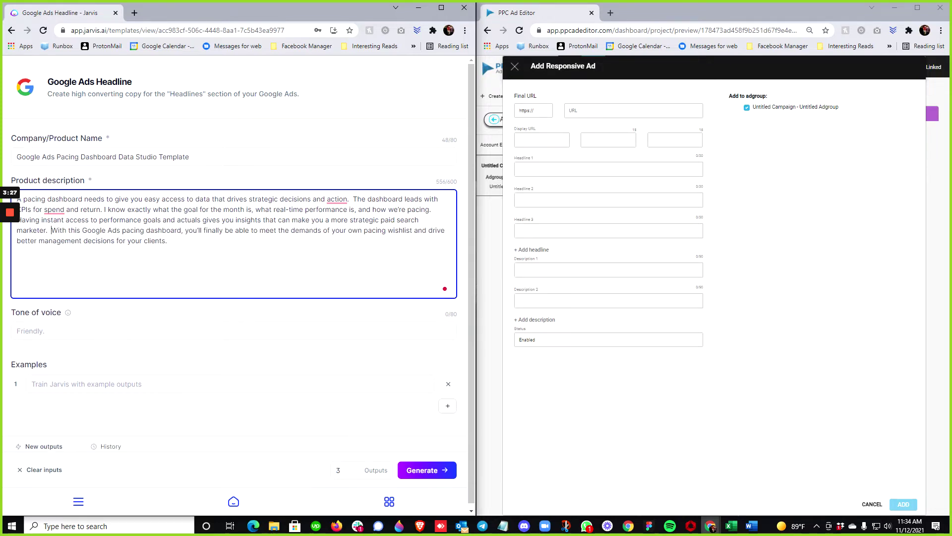
- Set the tone of voice to "informative" and enter "Data That Drives Better Decisions" as the first example
{"action": "left_click", "coordinate": [233, 330]}
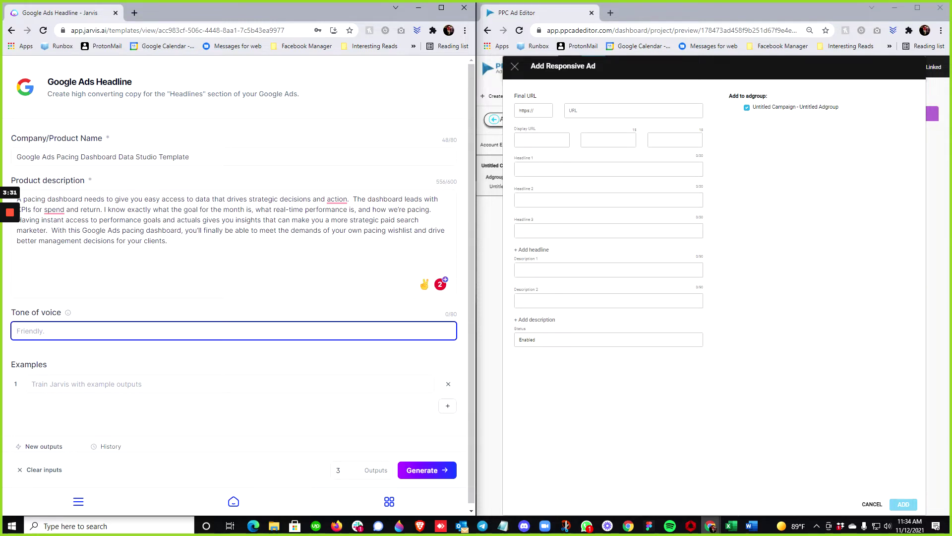
{"action": "type", "text": "informative"}
{"action": "left_click", "coordinate": [144, 384]}
{"action": "scroll", "coordinate": [161, 409], "scroll_direction": "down", "scroll_amount": 1}
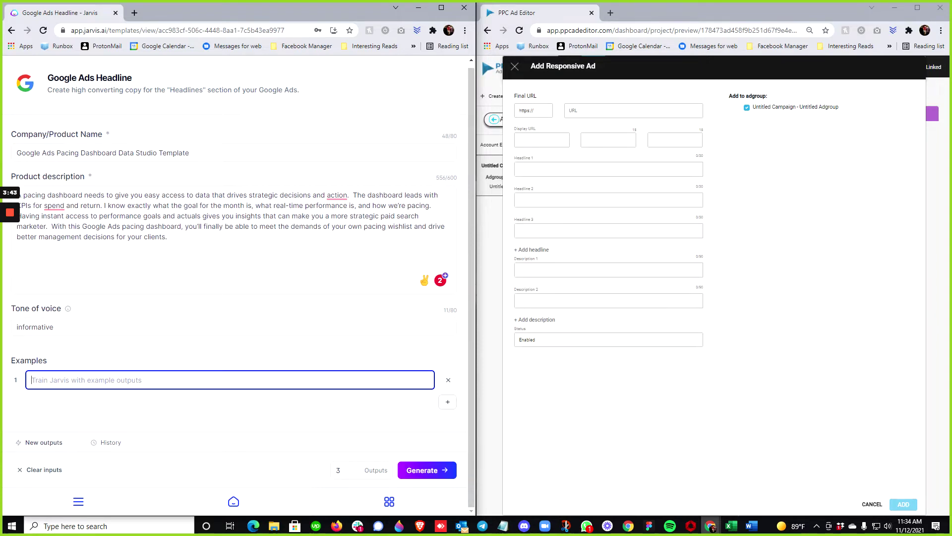
{"action": "left_click", "coordinate": [59, 380]}
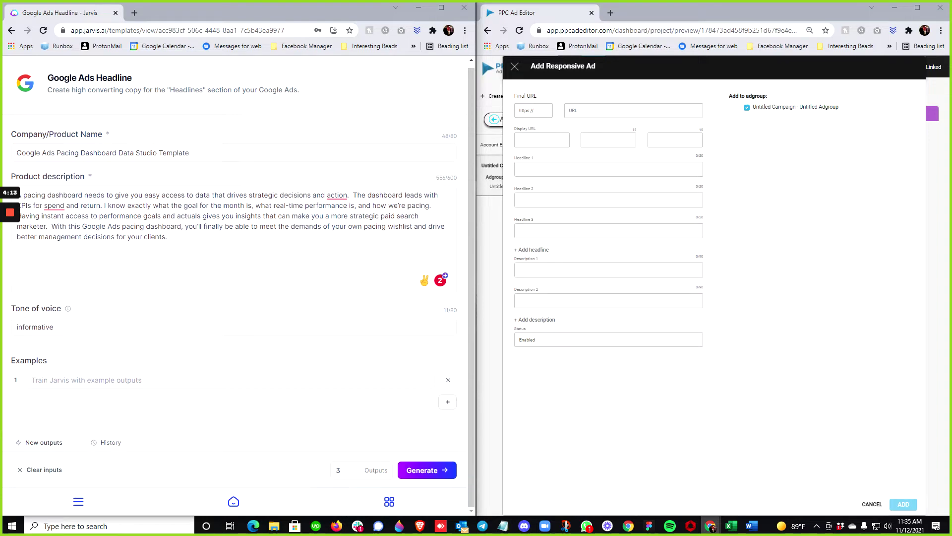
{"action": "left_click", "coordinate": [63, 379]}
{"action": "type", "text": "Data That Drives Better Decisions"}
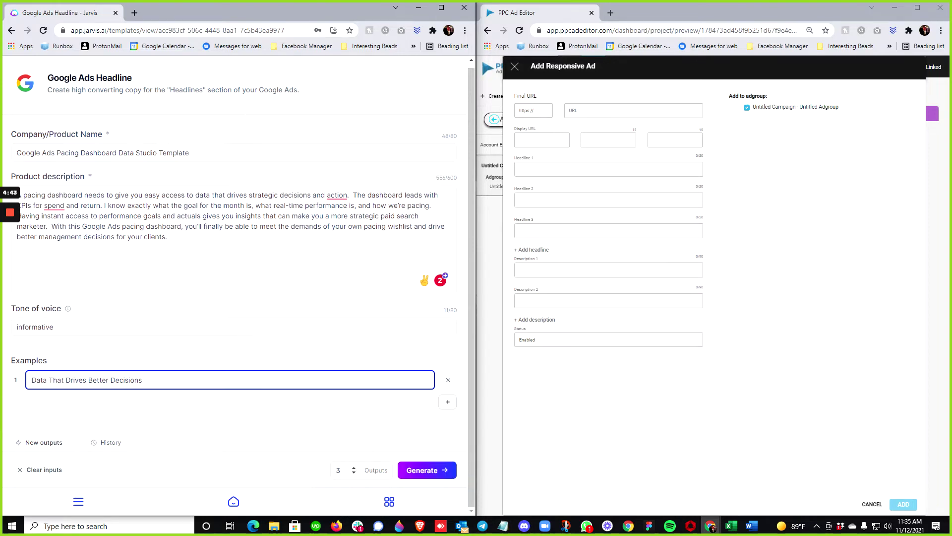
- Set the number of outputs to 5 and generate the Google Ads headlines
{"action": "left_click", "coordinate": [354, 467]}
{"action": "left_click", "coordinate": [354, 467]}
{"action": "left_click", "coordinate": [423, 471]}
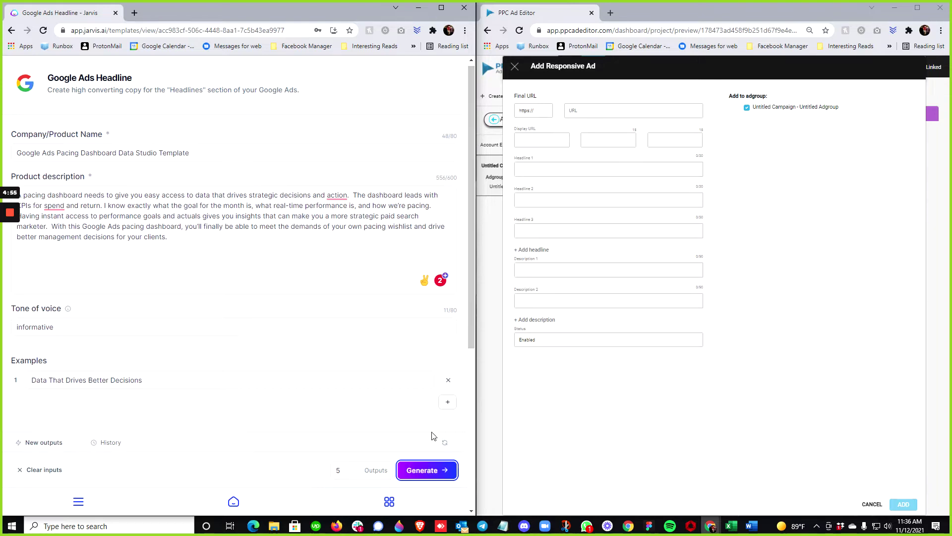
- Resize the Jarvis window and place it beside the PPC Ad Editor so the generated headlines are within reach
{"action": "left_click", "coordinate": [441, 7]}
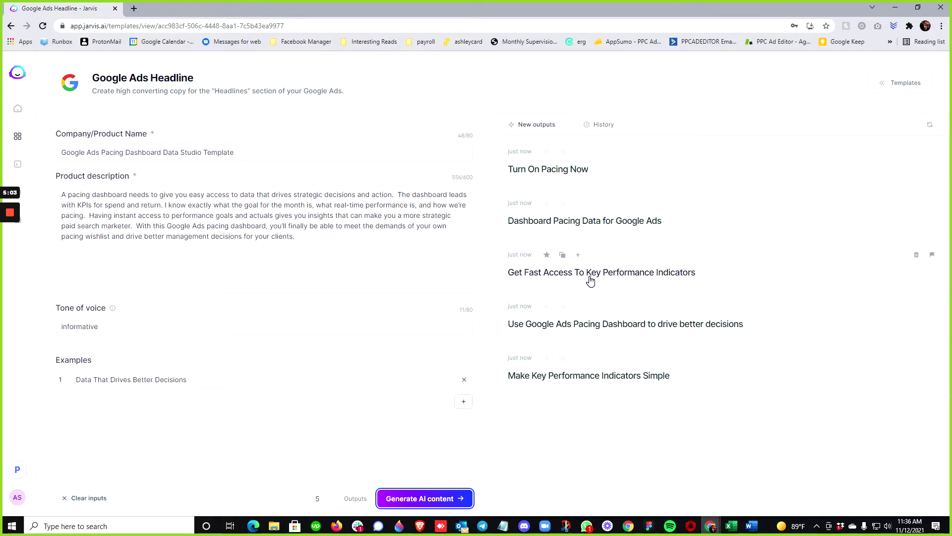
{"action": "left_click_drag", "start_coordinate": [570, 7], "coordinate": [596, 140]}
{"action": "left_click_drag", "start_coordinate": [396, 54], "coordinate": [679, 16]}
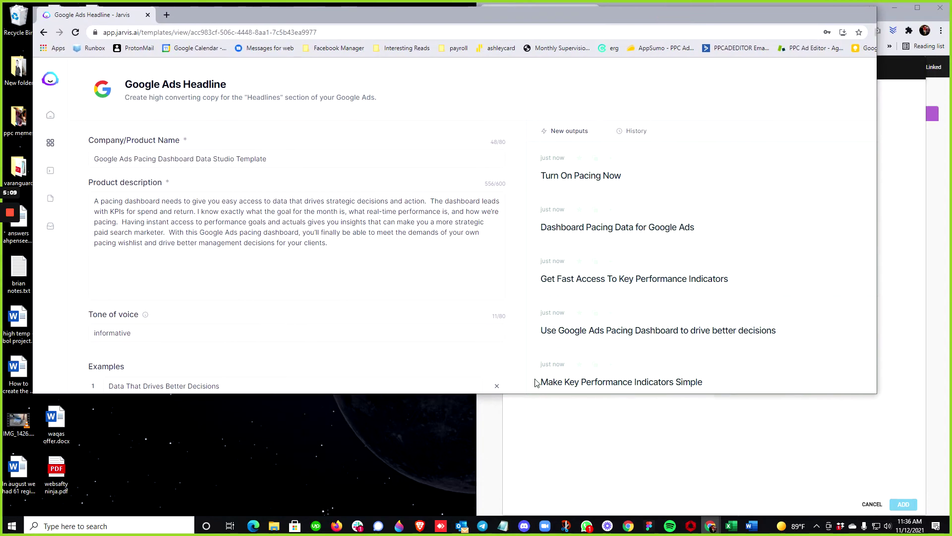
{"action": "left_click_drag", "start_coordinate": [537, 394], "coordinate": [538, 452]}
{"action": "left_click_drag", "start_coordinate": [633, 19], "coordinate": [210, 12]}
- Copy the generated headline "Dashboard Pacing Data for Google Ads" into Headline 1 of the responsive ad, and close the headline's detail view
{"action": "left_click", "coordinate": [179, 220]}
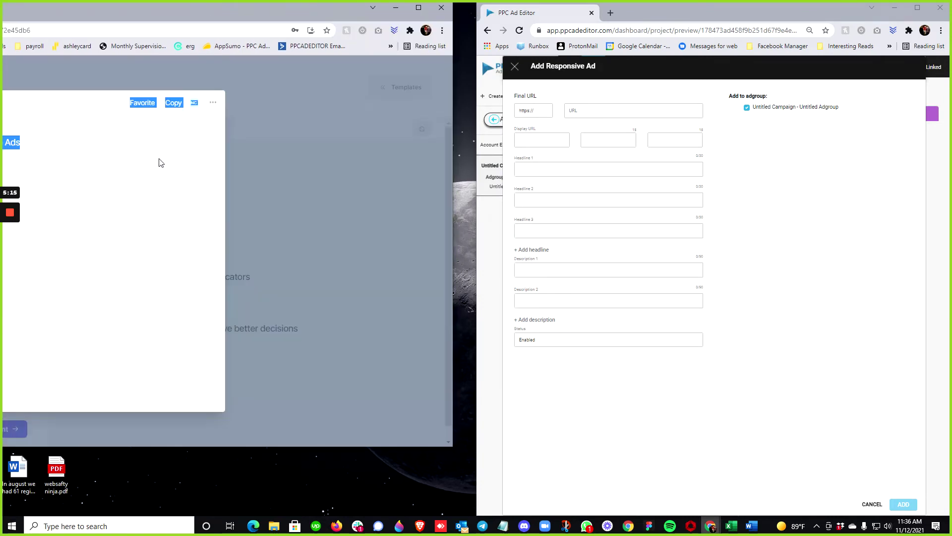
{"action": "left_click_drag", "start_coordinate": [249, 18], "coordinate": [288, 23]}
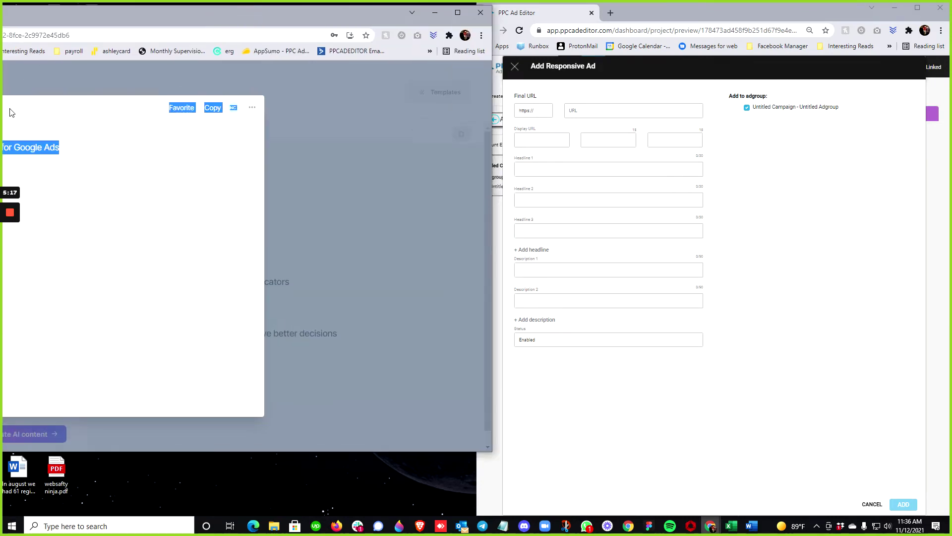
{"action": "left_click", "coordinate": [212, 108]}
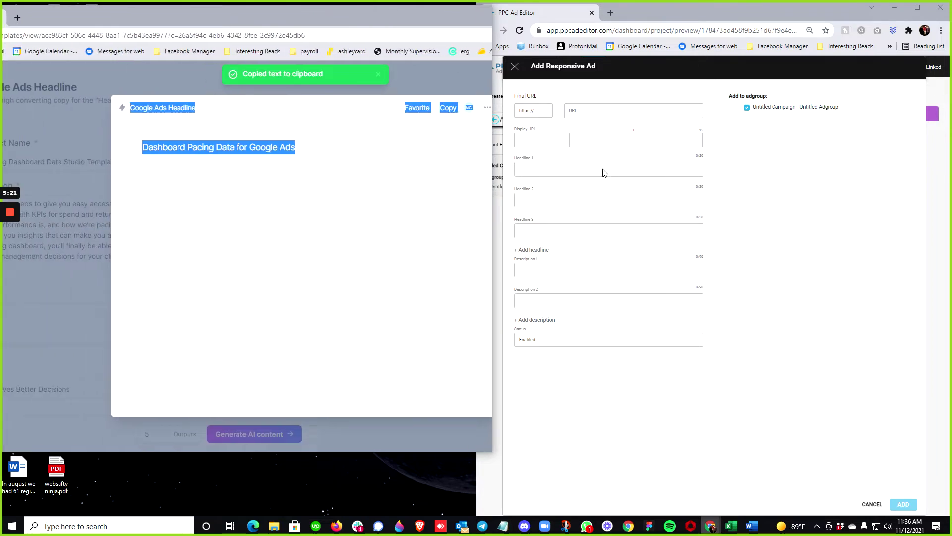
{"action": "left_click", "coordinate": [583, 169]}
{"action": "key", "text": "ctrl+v"}
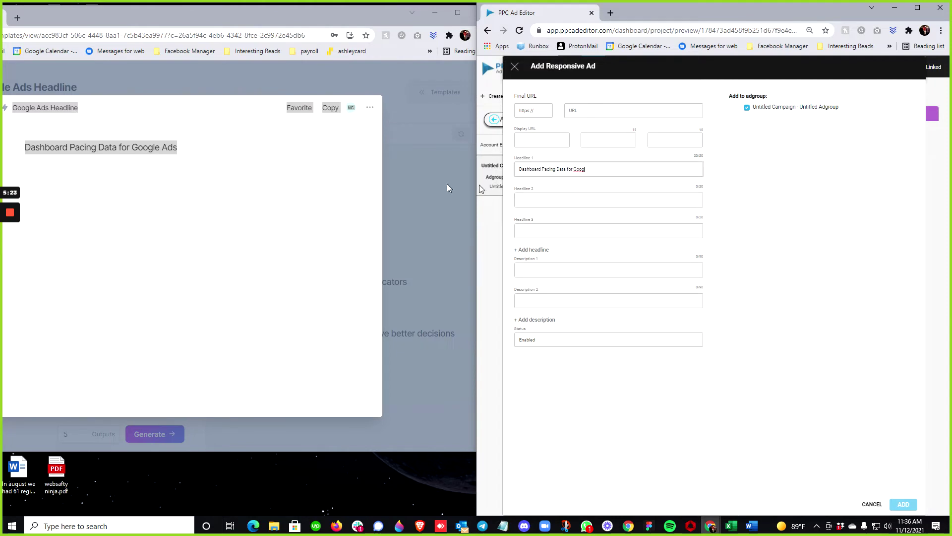
{"action": "left_click", "coordinate": [393, 126]}
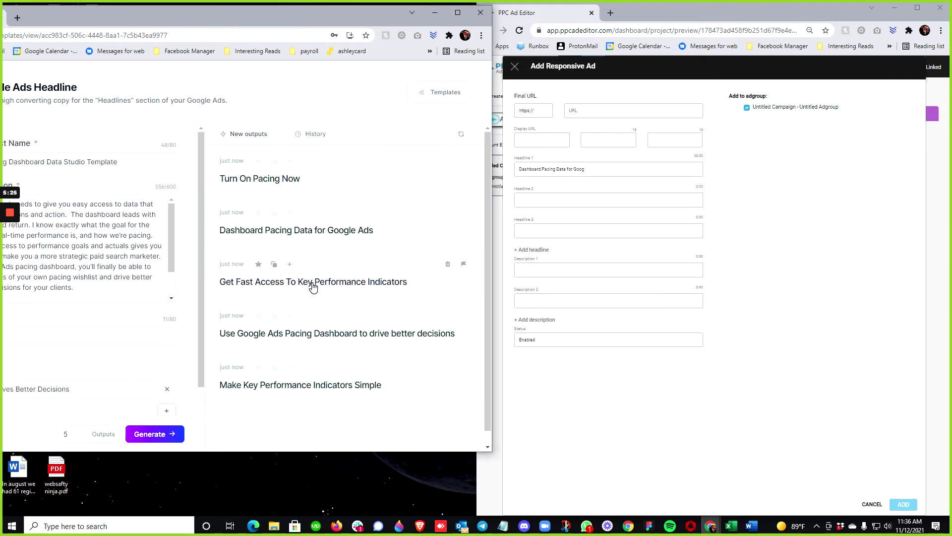
- Copy the generated headline "Get Fast Access To Key Performance Indicators" and try it in Headline 2, then place it in Headline 3 instead
{"action": "left_click", "coordinate": [273, 264]}
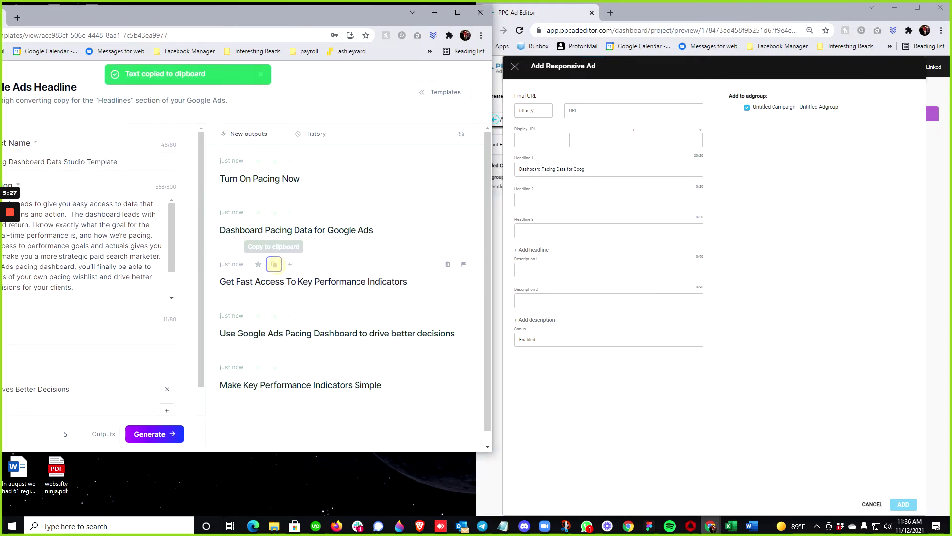
{"action": "left_click", "coordinate": [553, 201]}
{"action": "key", "text": "ctrl+v"}
{"action": "key", "text": "ctrl+z"}
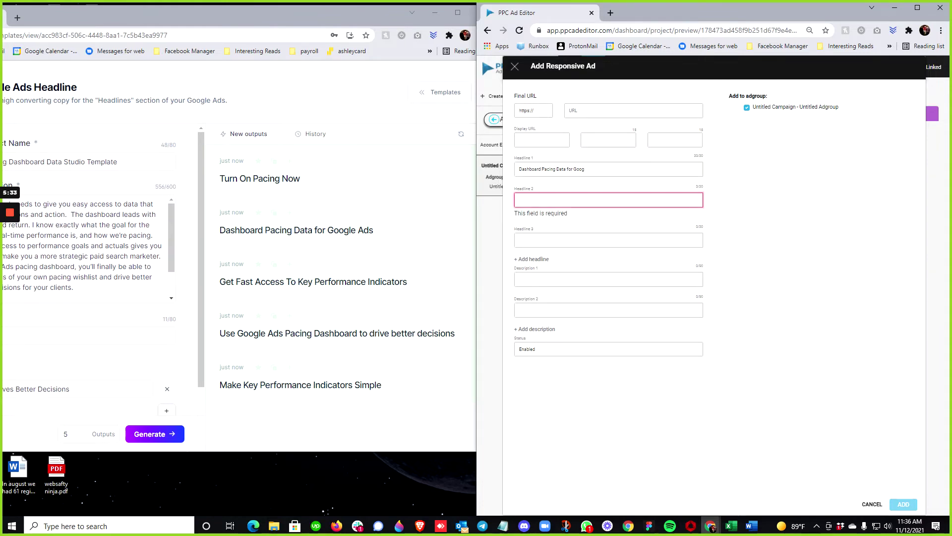
{"action": "key", "text": "Tab"}
{"action": "key", "text": "ctrl+v"}
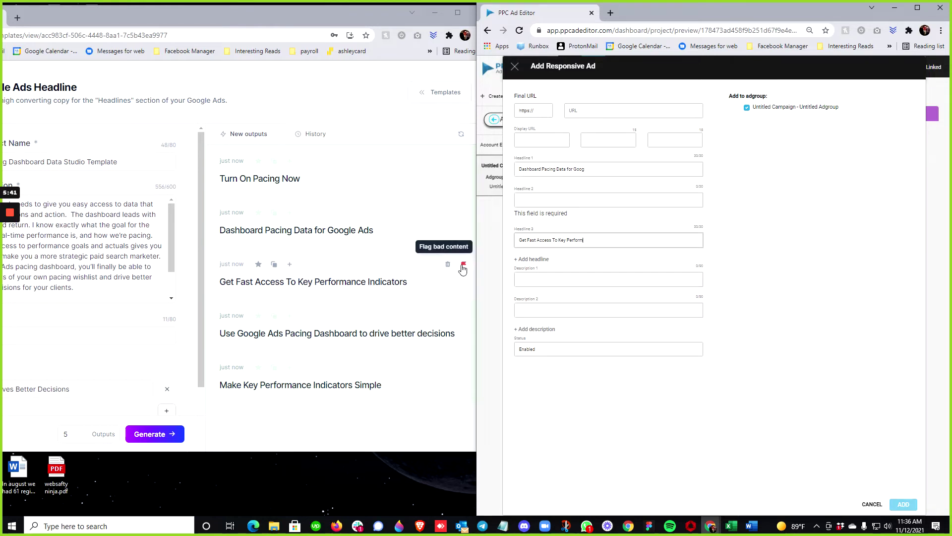
- Paste "Get Fast Access To Key Performance Indicators" into Description 1 and clear Headline 3
{"action": "left_click", "coordinate": [580, 278]}
{"action": "key", "text": "ctrl+v"}
{"action": "left_click", "coordinate": [592, 240]}
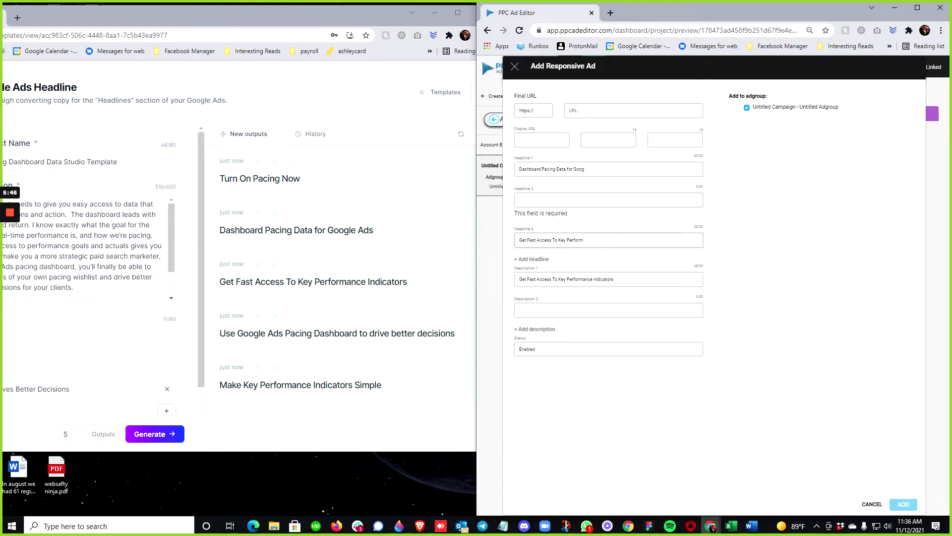
{"action": "key", "text": "ctrl+a"}
{"action": "key", "text": "BackSpace"}
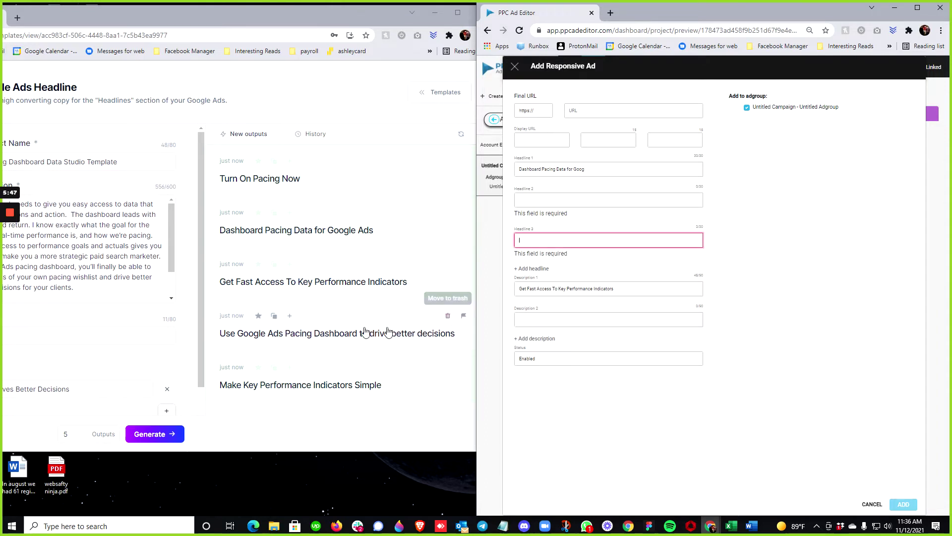
- Copy the generated headline "Use Google Ads Pacing Dashboard to drive better decisions" into Description 2
{"action": "left_click", "coordinate": [274, 316]}
{"action": "left_click", "coordinate": [549, 318]}
{"action": "key", "text": "ctrl+v"}
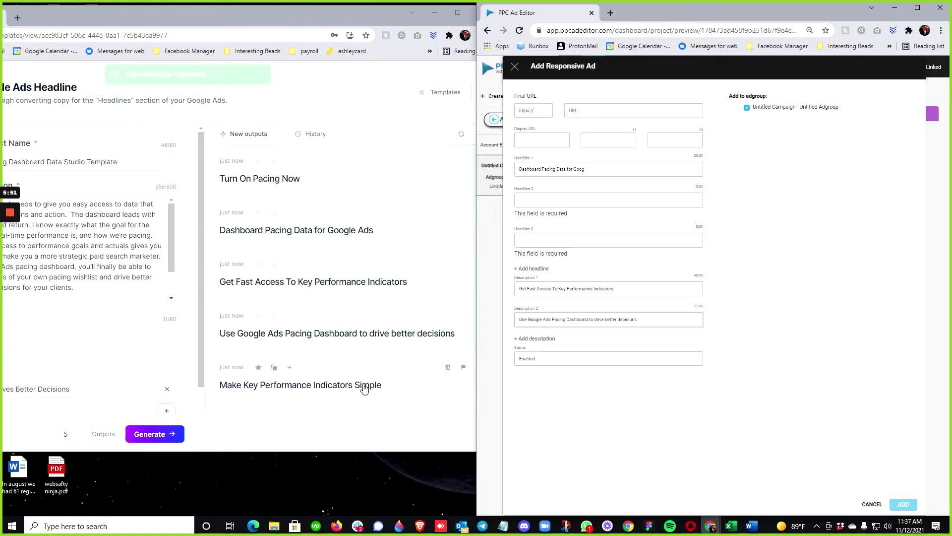
- Try the generated headline "Make Key Performance Indicators Simple" in Headline 2, and clear the field again
{"action": "scroll", "coordinate": [362, 388], "scroll_direction": "down", "scroll_amount": 1}
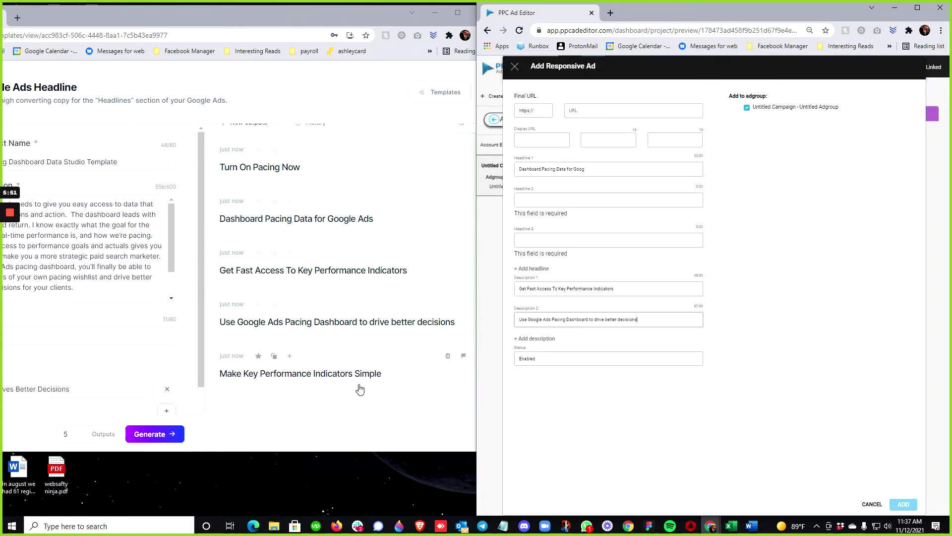
{"action": "left_click", "coordinate": [274, 354]}
{"action": "left_click", "coordinate": [548, 200]}
{"action": "key", "text": "ctrl+v"}
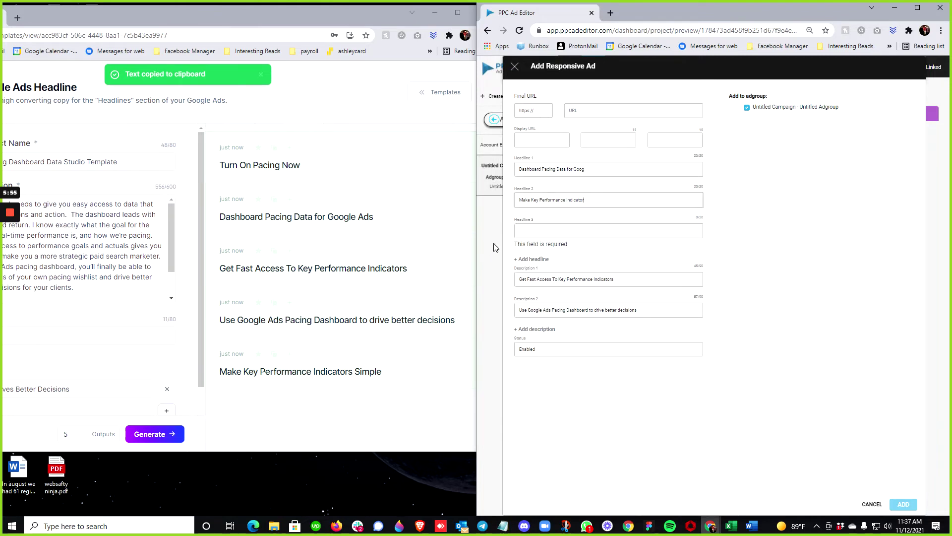
{"action": "key", "text": "ctrl+a"}
{"action": "key", "text": "BackSpace"}
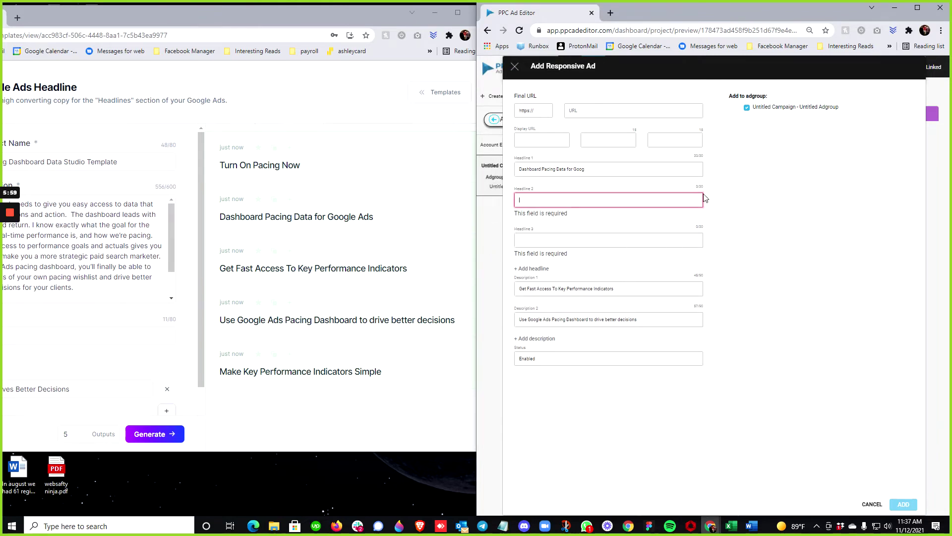
- Rework the cut-off ending of Headline 1 and shorten it to "Dashboard Pacing Data"
{"action": "left_click", "coordinate": [631, 166]}
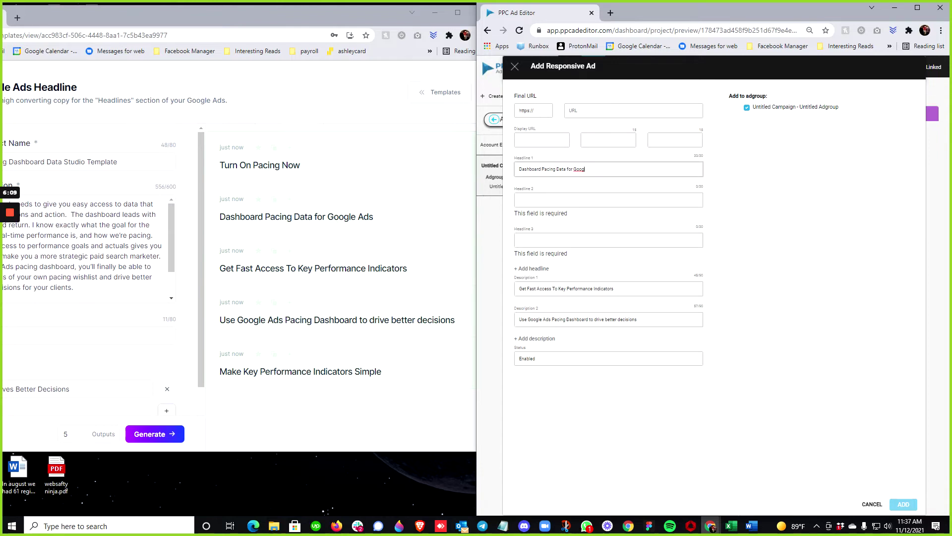
{"action": "left_click_drag", "start_coordinate": [567, 169], "coordinate": [585, 169]}
{"action": "key", "text": "BackSpace"}
{"action": "left_click", "coordinate": [519, 169]}
{"action": "type", "text": "Gopogle"}
{"action": "key", "text": "BackSpace"}
{"action": "key", "text": "BackSpace"}
{"action": "key", "text": "BackSpace"}
{"action": "key", "text": "BackSpace"}
{"action": "key", "text": "BackSpace"}
{"action": "type", "text": "ogle Ad"}
{"action": "key", "text": "BackSpace"}
{"action": "key", "text": "BackSpace"}
{"action": "key", "text": "ctrl+BackSpace"}
- Try "For Google Ads" as Headline 2, and cut it out of the field
{"action": "left_click", "coordinate": [608, 199]}
{"action": "type", "text": "For Google"}
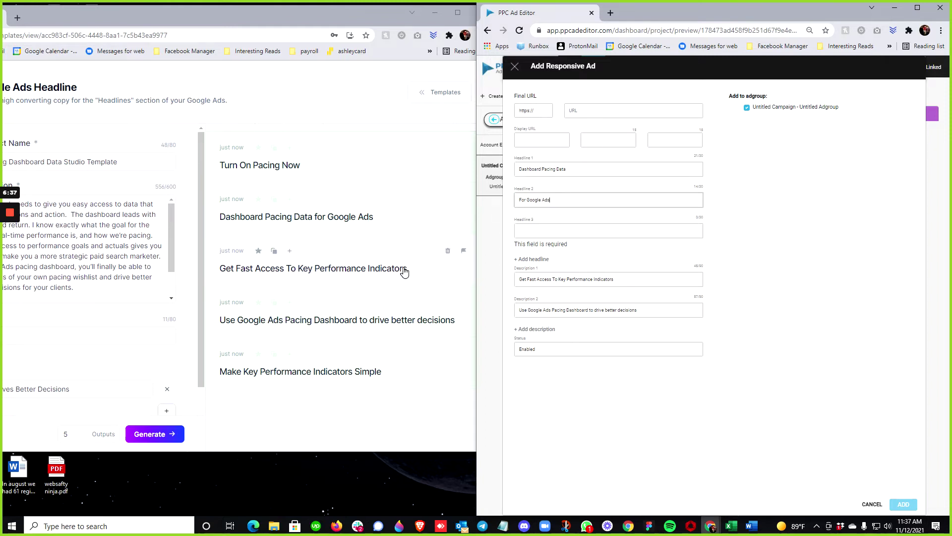
{"action": "key", "text": "ctrl+a"}
{"action": "key", "text": "ctrl+x"}
- Reword Headline 1 to "Dashboard For Google Ads"
{"action": "left_click", "coordinate": [617, 171]}
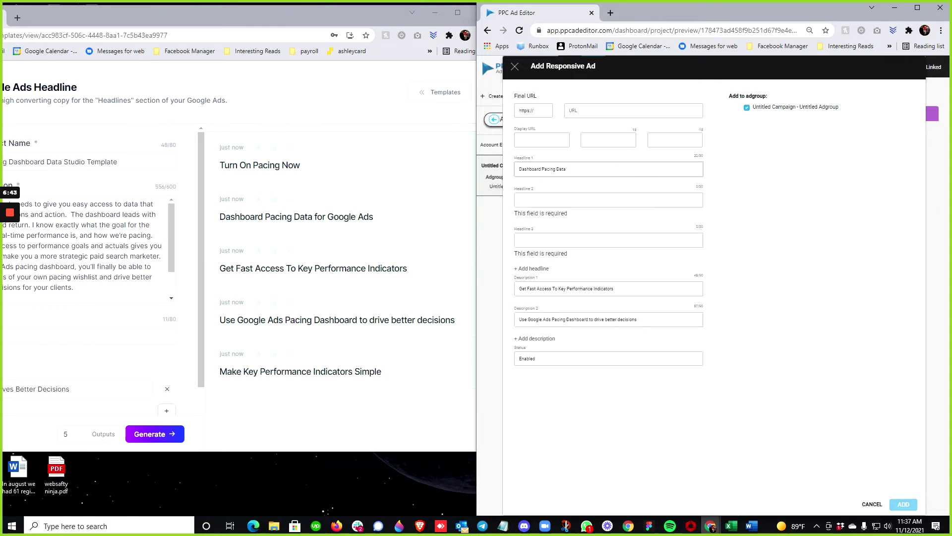
{"action": "type", "text": "Da"}
{"action": "key", "text": "BackSpace"}
{"action": "key", "text": "BackSpace"}
{"action": "type", "text": "For Google Ad"}
{"action": "double_click", "coordinate": [529, 169]}
{"action": "key", "text": "BackSpace"}
{"action": "key", "text": "ctrl+z"}
{"action": "double_click", "coordinate": [548, 169]}
{"action": "key", "text": "BackSpace"}
{"action": "type", "text": "s Data"}
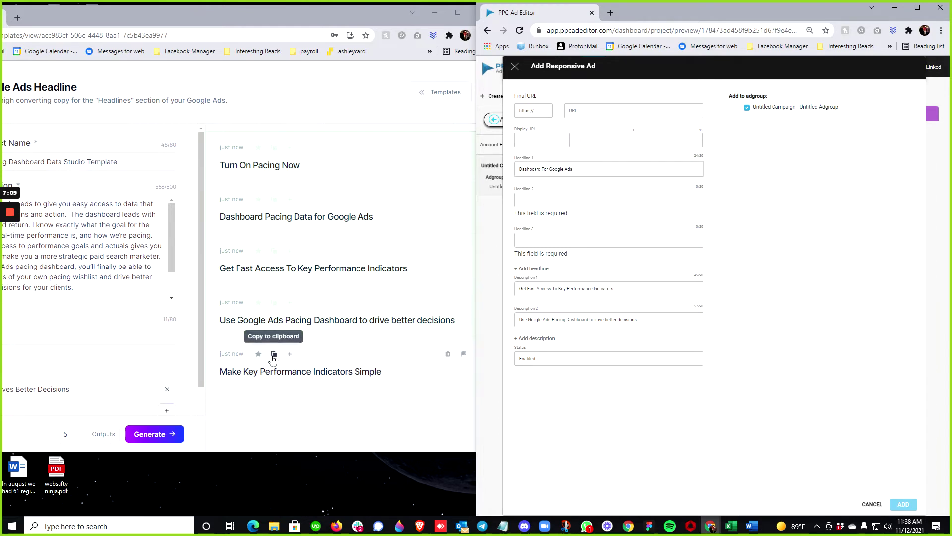
- Replace Headline 1 with the generated "Make Key Performance Indicators Simple" and try to reword its beginning around "Simple"
{"action": "left_click", "coordinate": [274, 354]}
{"action": "triple_click", "coordinate": [634, 168]}
{"action": "key", "text": "ctrl+v"}
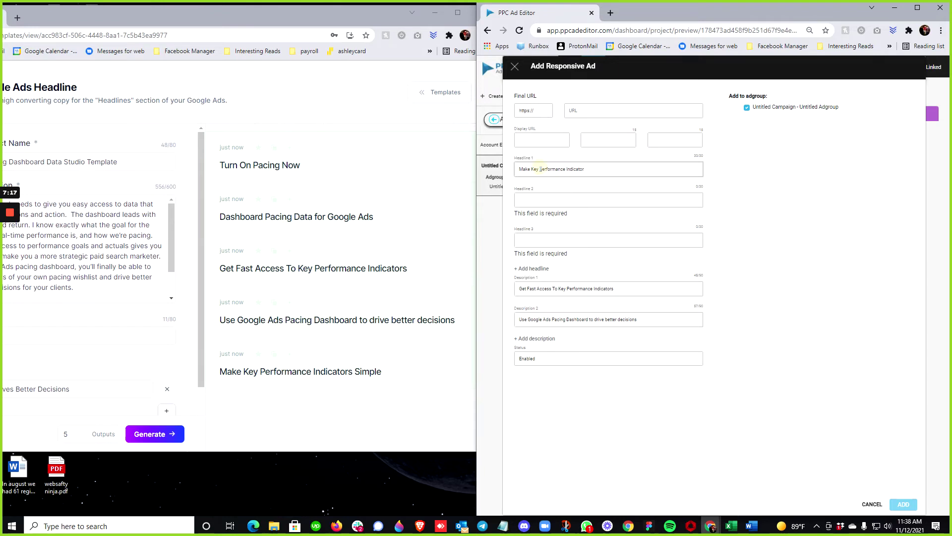
{"action": "double_click", "coordinate": [523, 169]}
{"action": "key", "text": "BackSpace"}
{"action": "type", "text": "S"}
{"action": "key", "text": "BackSpace"}
{"action": "key", "text": "BackSpace"}
{"action": "key", "text": "Home"}
{"action": "type", "text": "Simp"}
{"action": "key", "text": "BackSpace"}
{"action": "key", "text": "BackSpace"}
{"action": "key", "text": "BackSpace"}
{"action": "key", "text": "BackSpace"}
{"action": "type", "text": "S"}
- Try a "Make KPI's Simple for Google Ads" wording in Headline 1, and clear the field
{"action": "key", "text": "ctrl+a"}
{"action": "type", "text": "MAke KPI's Sim"}
{"action": "type", "text": "ple for Google A"}
{"action": "key", "text": "ctrl+a"}
{"action": "key", "text": "BackSpace"}
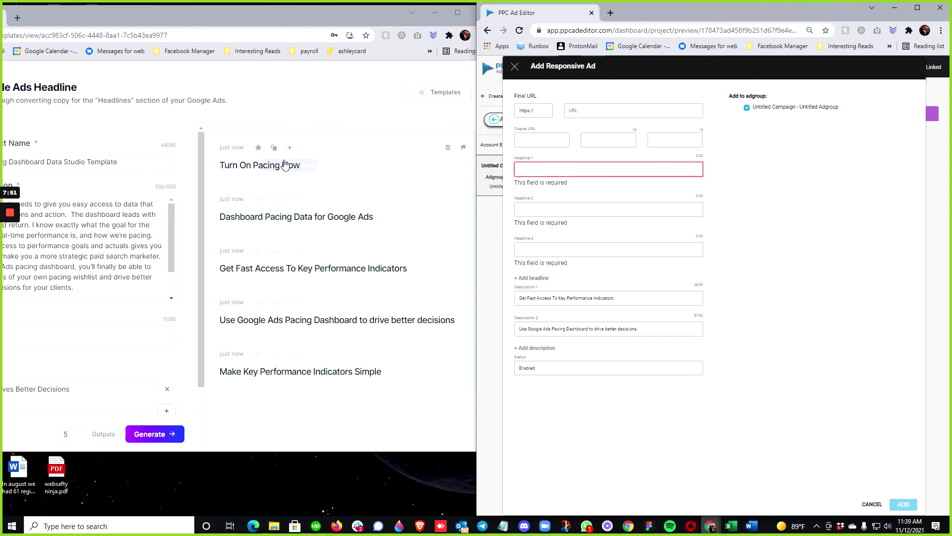
- Try the generated headline "Turn On Pacing Now" extended with "for Google" in Headline 1, and clear the field
{"action": "left_click", "coordinate": [274, 147]}
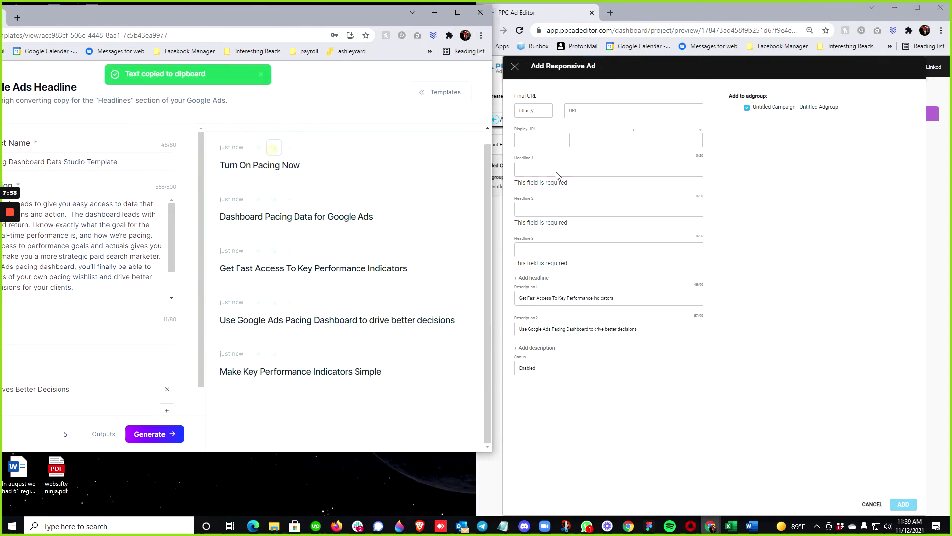
{"action": "left_click", "coordinate": [556, 174]}
{"action": "key", "text": "ctrl+v"}
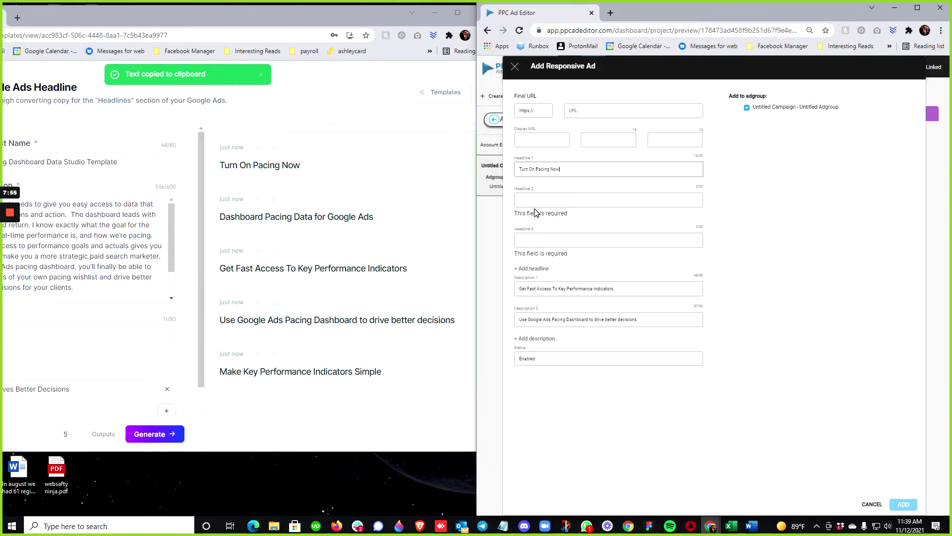
{"action": "type", "text": "for Googe"}
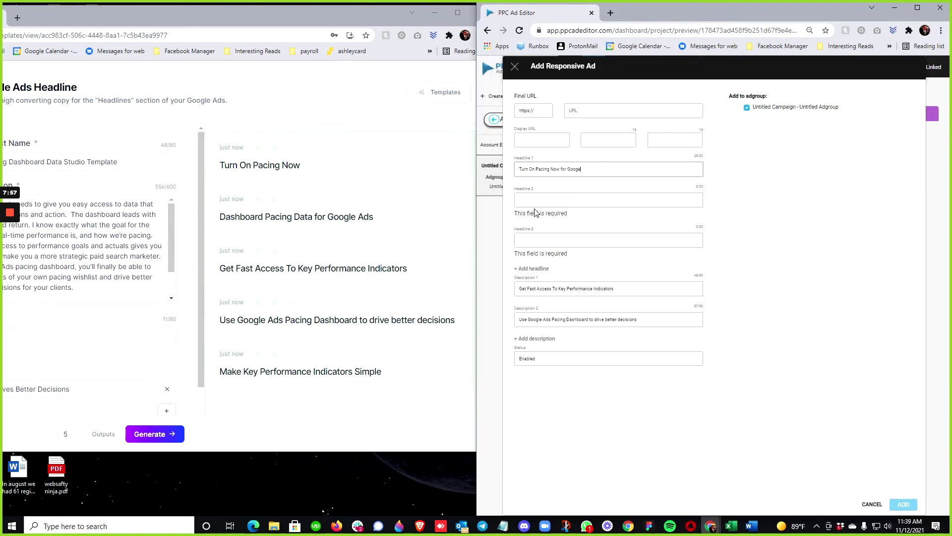
{"action": "key", "text": "ctrl+a"}
{"action": "key", "text": "BackSpace"}
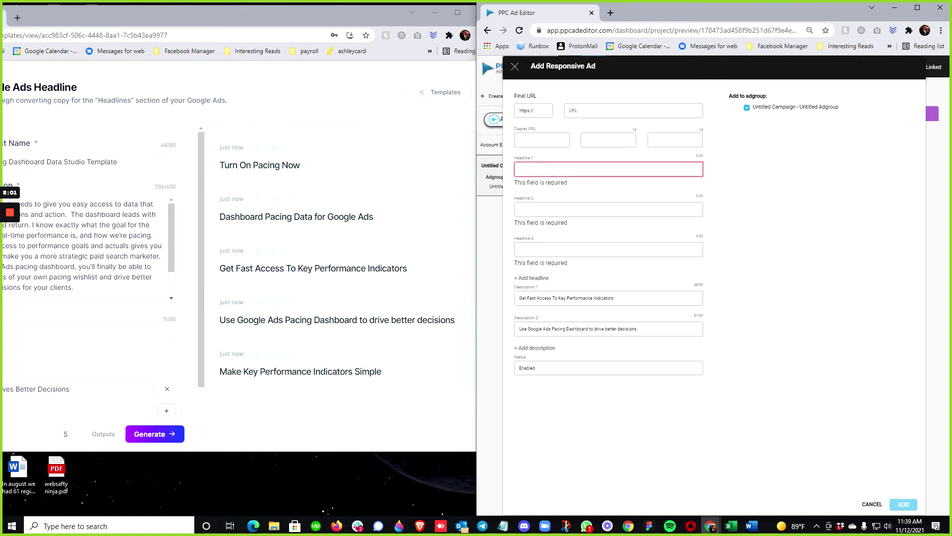
- Remove the example from the Jarvis template and generate five new headlines, keeping the window beside the ad form
{"action": "left_click_drag", "start_coordinate": [194, 8], "coordinate": [476, 44]}
{"action": "left_click", "coordinate": [446, 428]}
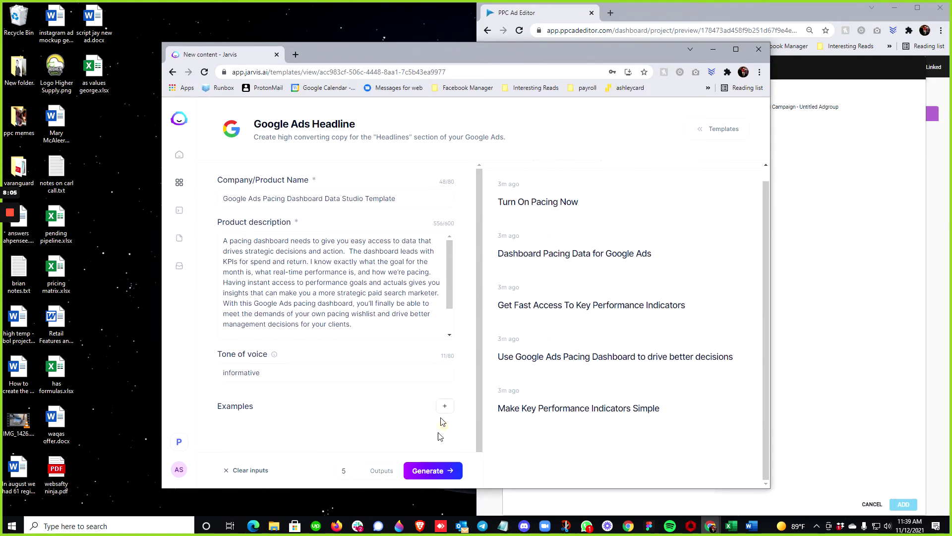
{"action": "left_click", "coordinate": [441, 473]}
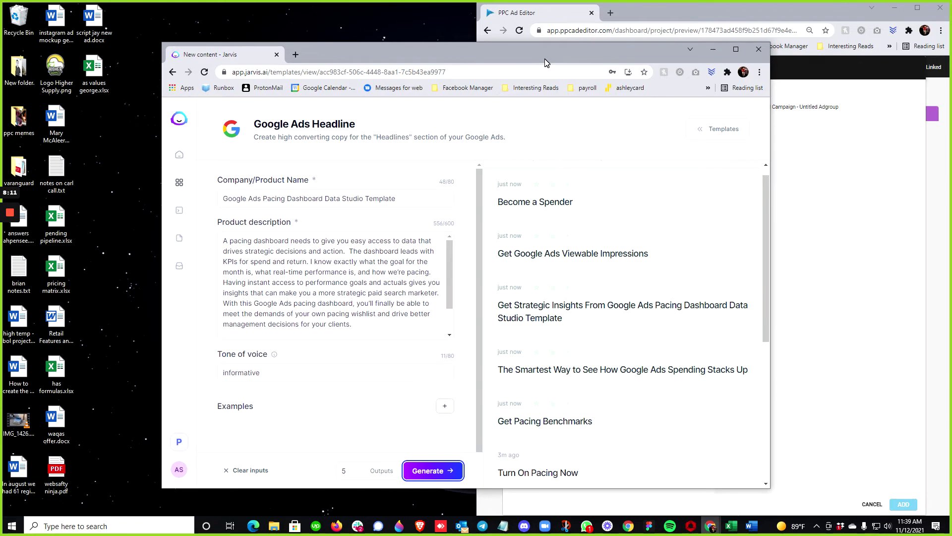
{"action": "left_click_drag", "start_coordinate": [544, 61], "coordinate": [263, 37]}
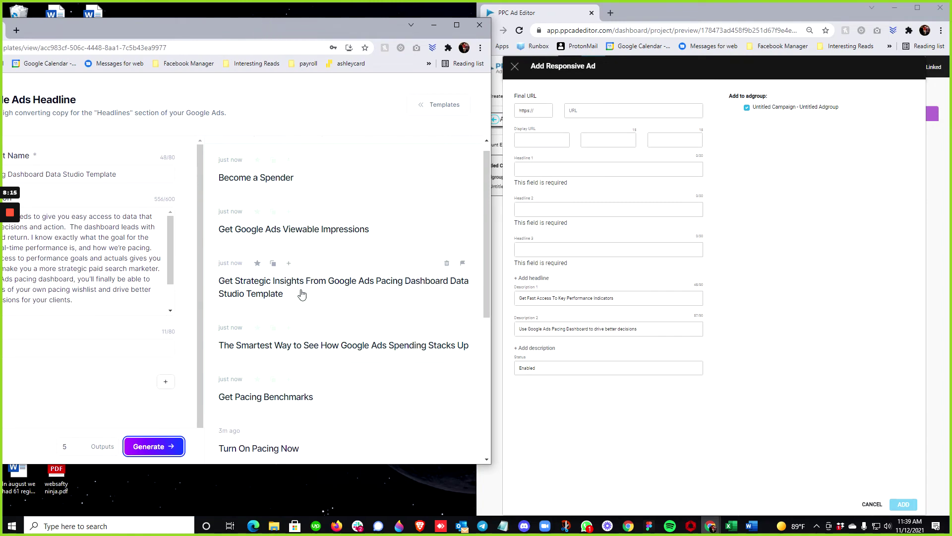
- Replace Description 1 with the generated "Get Strategic Insights From Google Ads Pacing Dashboard Data Studio Template", undoing its paste in Headline 1
{"action": "left_click", "coordinate": [273, 264]}
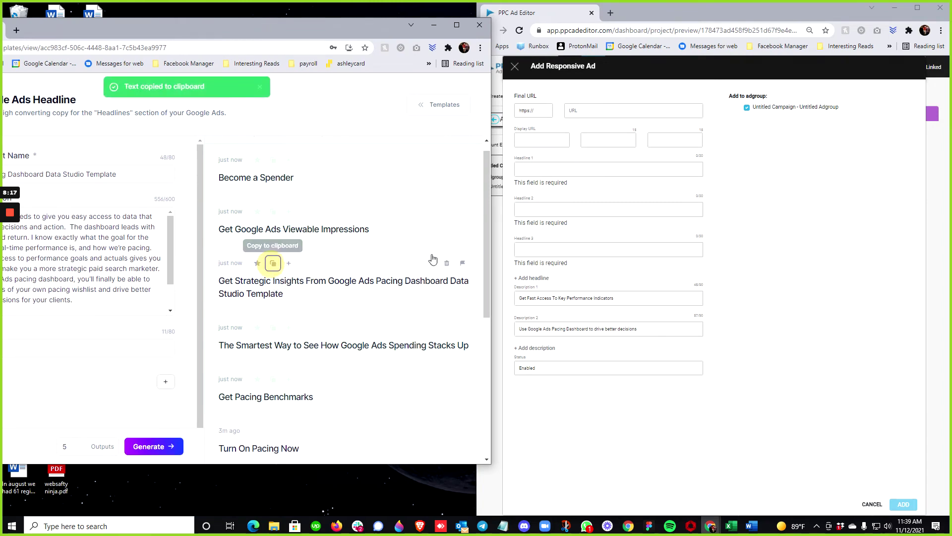
{"action": "left_click", "coordinate": [566, 169]}
{"action": "key", "text": "ctrl+v"}
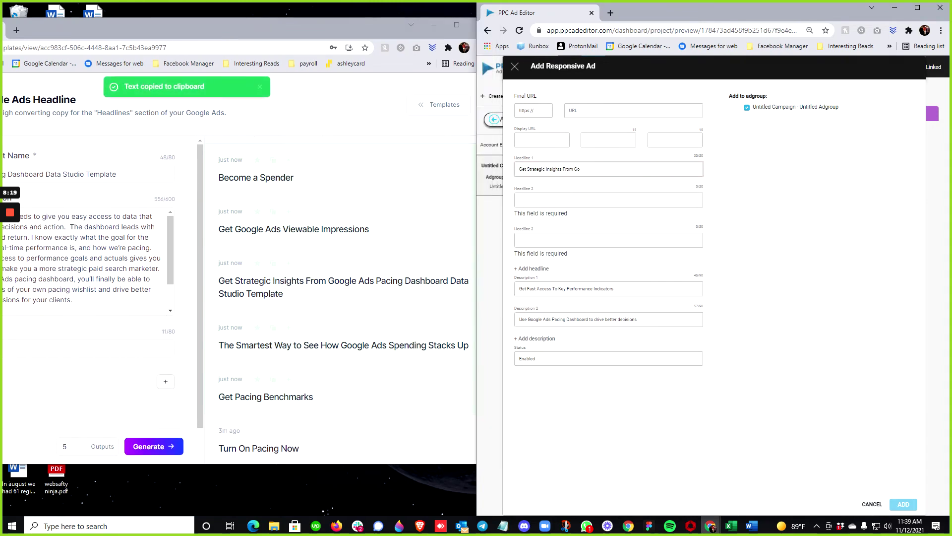
{"action": "key", "text": "ctrl+z"}
{"action": "left_click", "coordinate": [600, 300]}
{"action": "key", "text": "ctrl+a"}
{"action": "key", "text": "ctrl+v"}
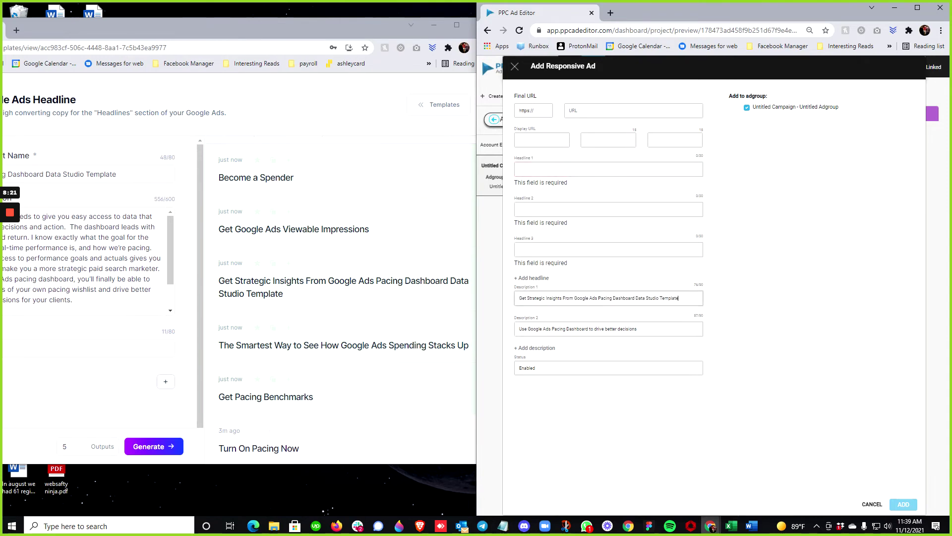
- Copy the generated headline "Get Pacing Benchmarks" into Headline 1
{"action": "scroll", "coordinate": [319, 351], "scroll_direction": "down", "scroll_amount": 2}
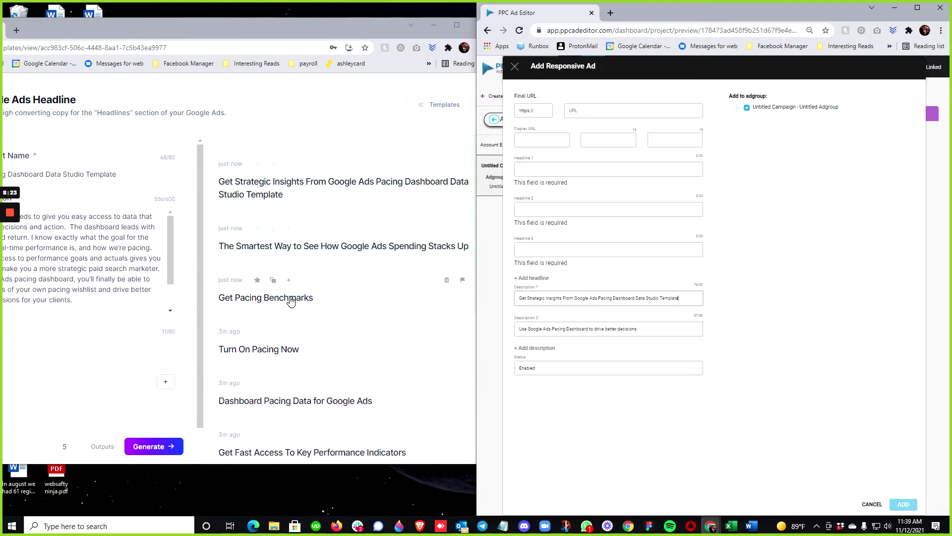
{"action": "left_click", "coordinate": [273, 280]}
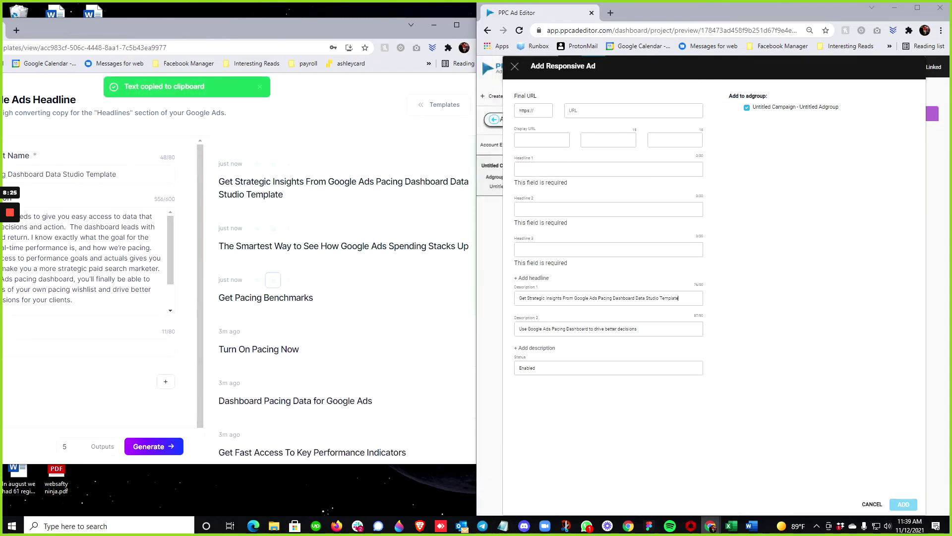
{"action": "left_click", "coordinate": [608, 169]}
{"action": "key", "text": "ctrl+v"}
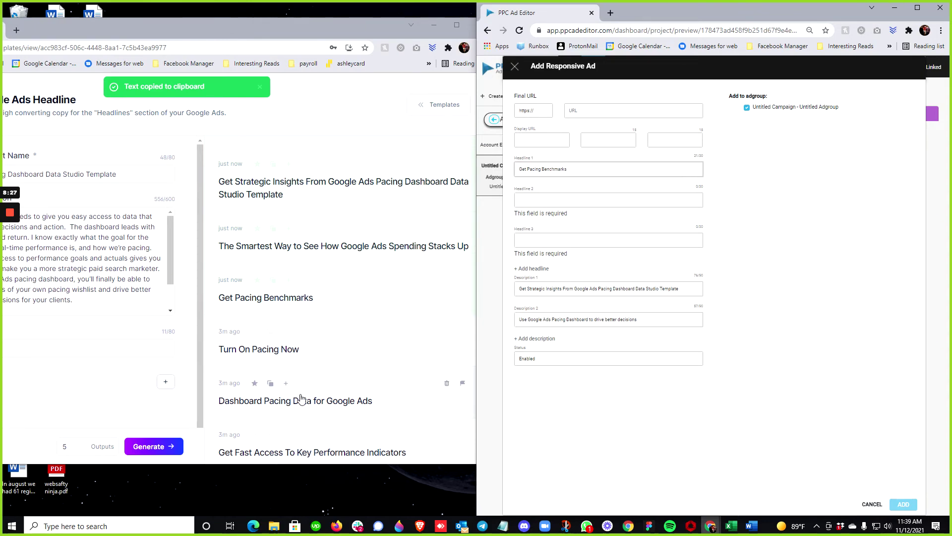
- Replace Description 2 with the generated headline "The Smartest Way to See How Google Ads Spending Stacks Up"
{"action": "scroll", "coordinate": [319, 393], "scroll_direction": "up", "scroll_amount": 2}
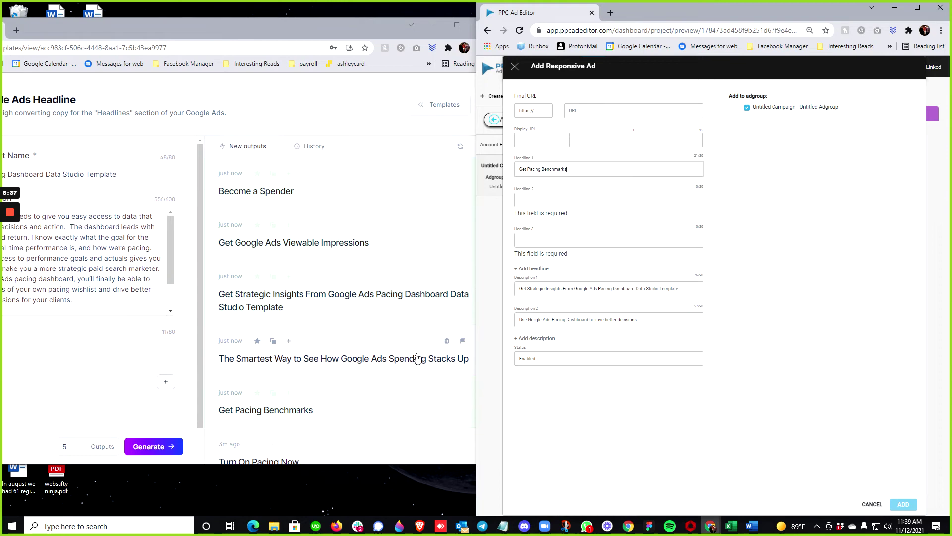
{"action": "left_click", "coordinate": [273, 341]}
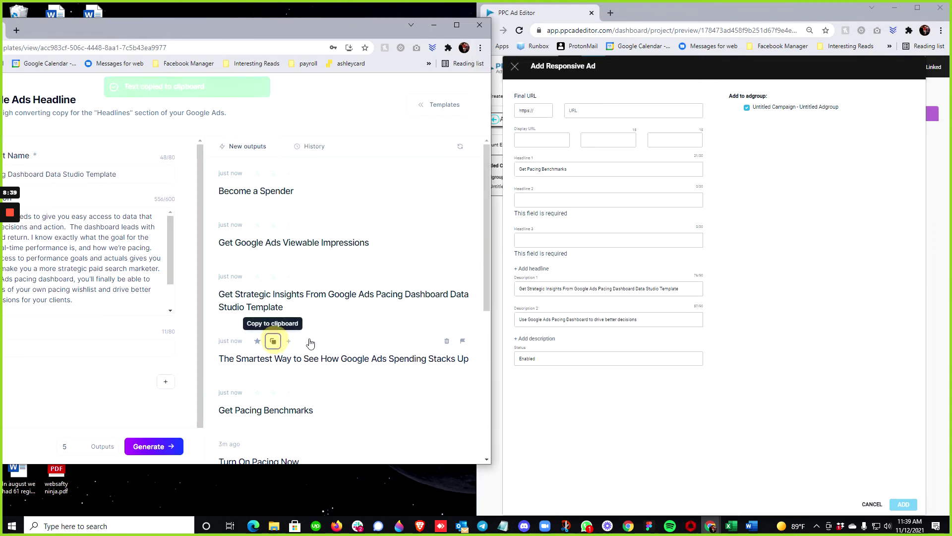
{"action": "left_click", "coordinate": [679, 320]}
{"action": "triple_click", "coordinate": [680, 320]}
{"action": "key", "text": "ctrl+v"}
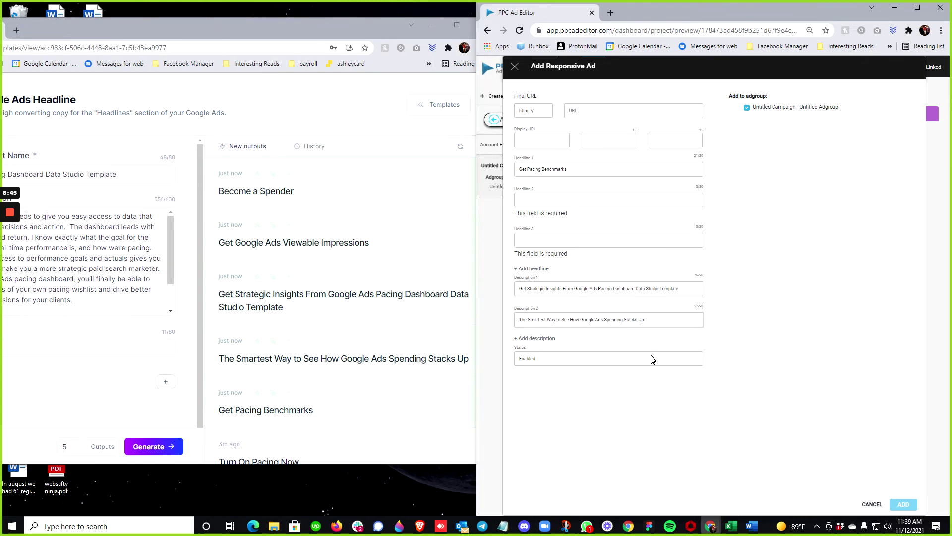
- Copy the generated headline "Turn On Pacing Now" and enter "Data Studio Dashboard" as Headline 2
{"action": "scroll", "coordinate": [366, 329], "scroll_direction": "down", "scroll_amount": 4}
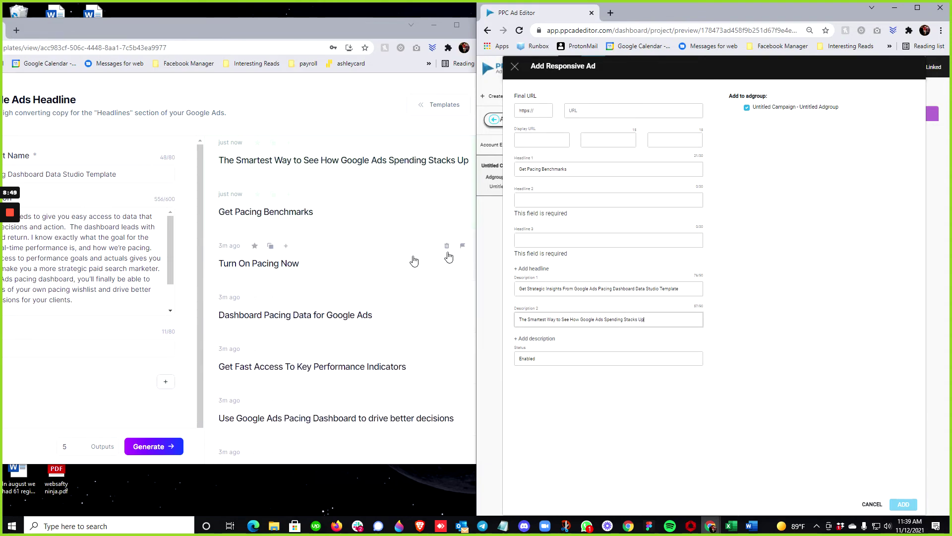
{"action": "left_click", "coordinate": [271, 248]}
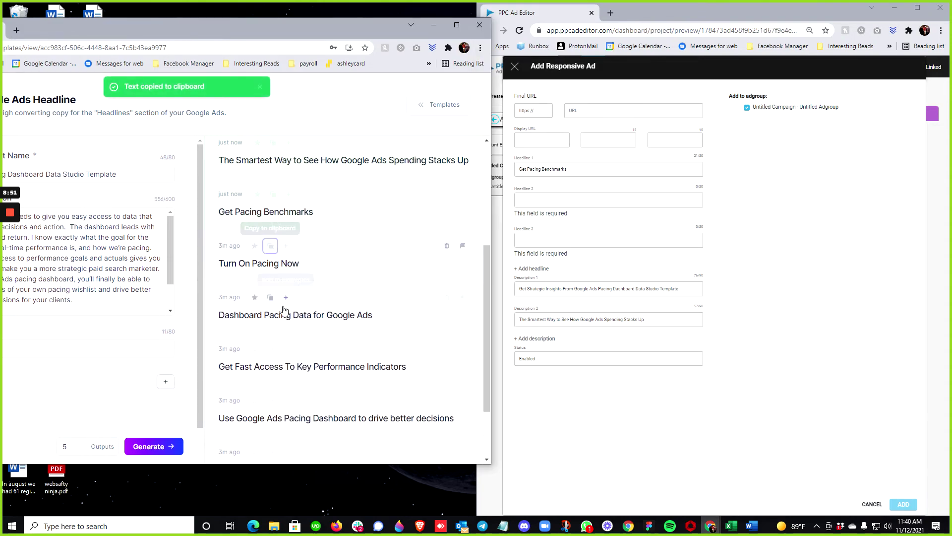
{"action": "left_click", "coordinate": [519, 200]}
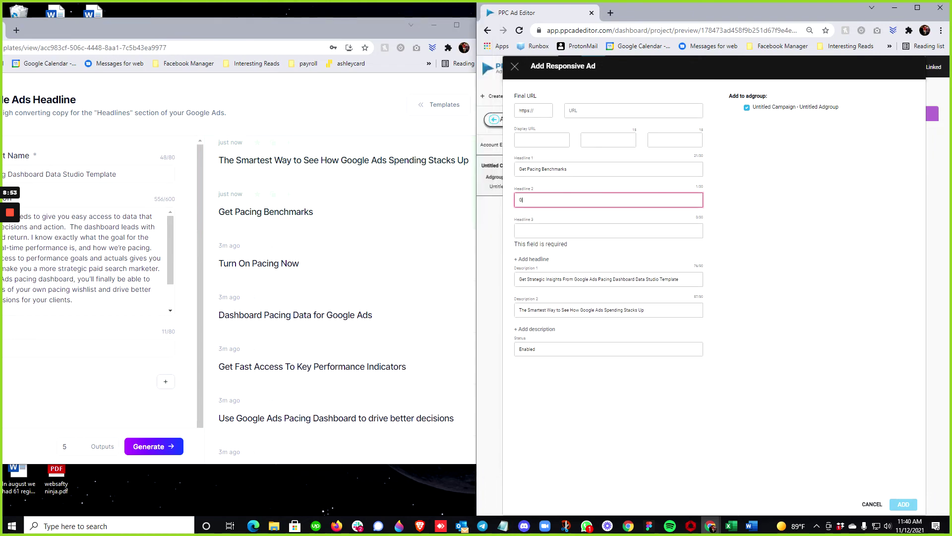
{"action": "type", "text": "Data Studio Dashboard"}
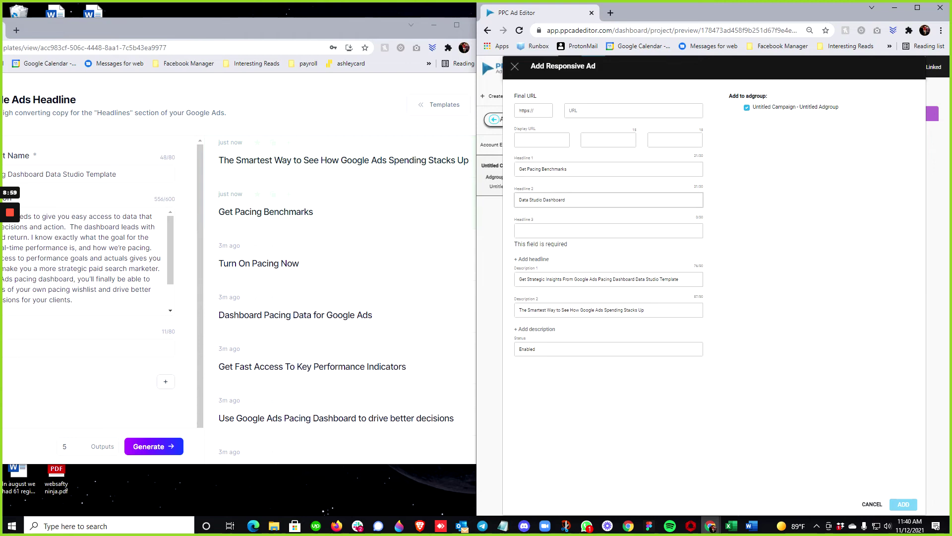
- Change Headline 2 to "Free Data Studio Dashboard" and fill Headline 3 with the generated key performance indicators headline shortened to "Get Fast Access To KPI's"
{"action": "left_click", "coordinate": [519, 199]}
{"action": "type", "text": "Free"}
{"action": "left_click", "coordinate": [270, 349]}
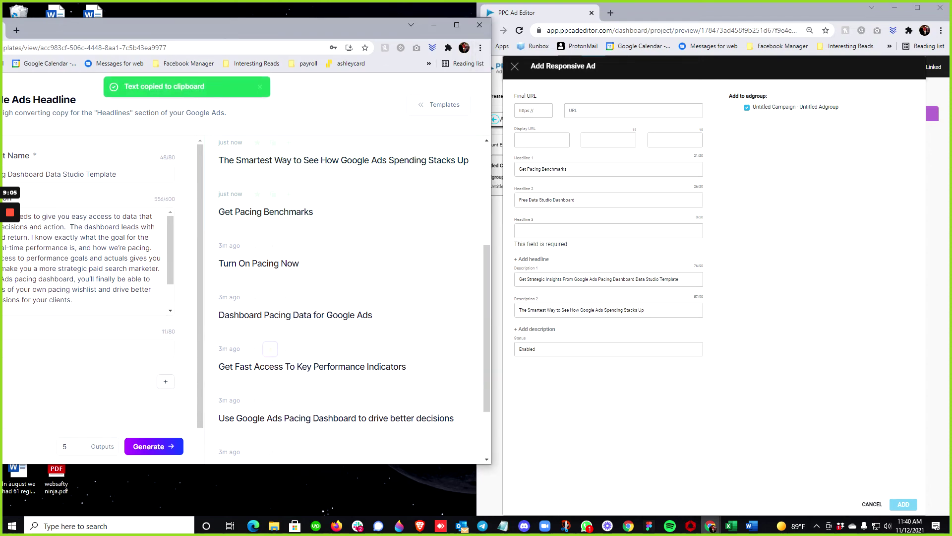
{"action": "left_click", "coordinate": [623, 230]}
{"action": "key", "text": "ctrl+v"}
{"action": "key", "text": "ctrl+shift+Left"}
{"action": "key", "text": "ctrl+shift+Left"}
{"action": "type", "text": "KPI"}
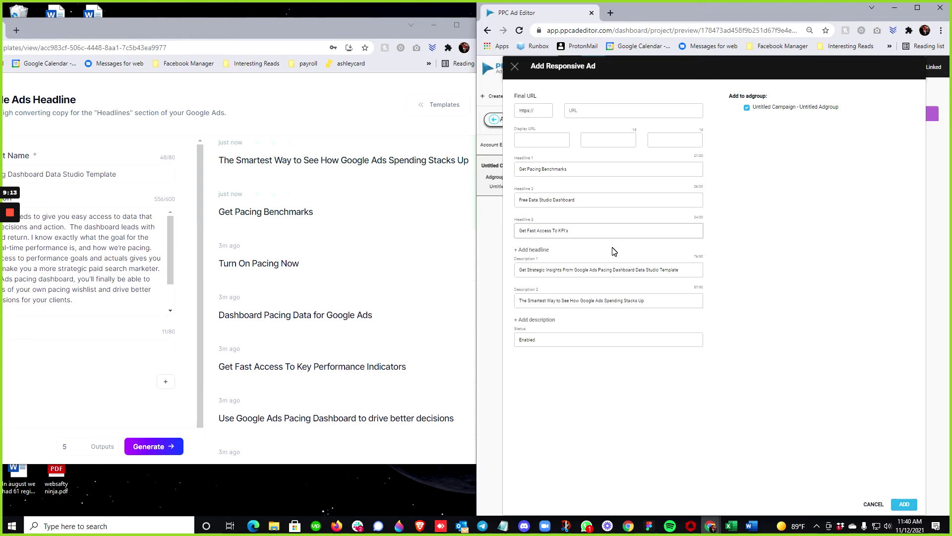
{"action": "double_click", "coordinate": [534, 169]}
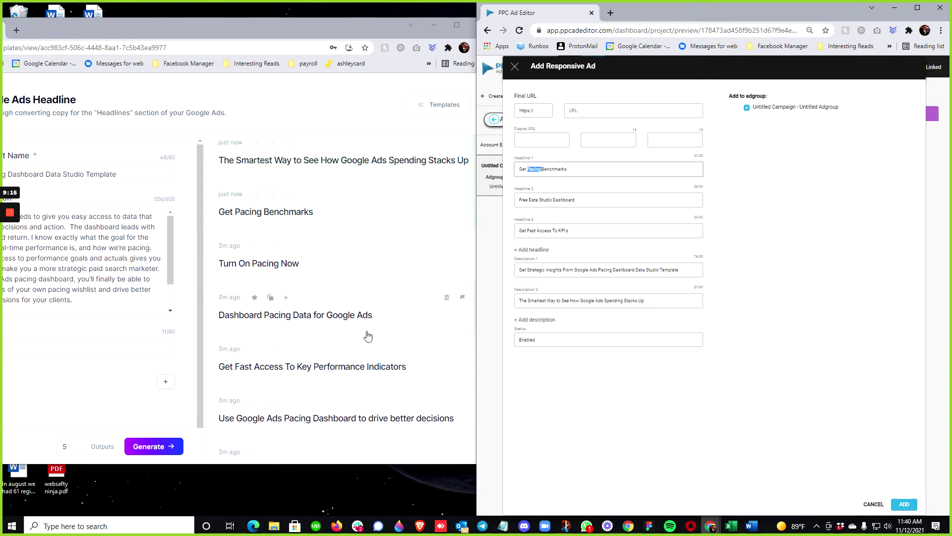
{"action": "scroll", "coordinate": [368, 333], "scroll_direction": "down", "scroll_amount": 2}
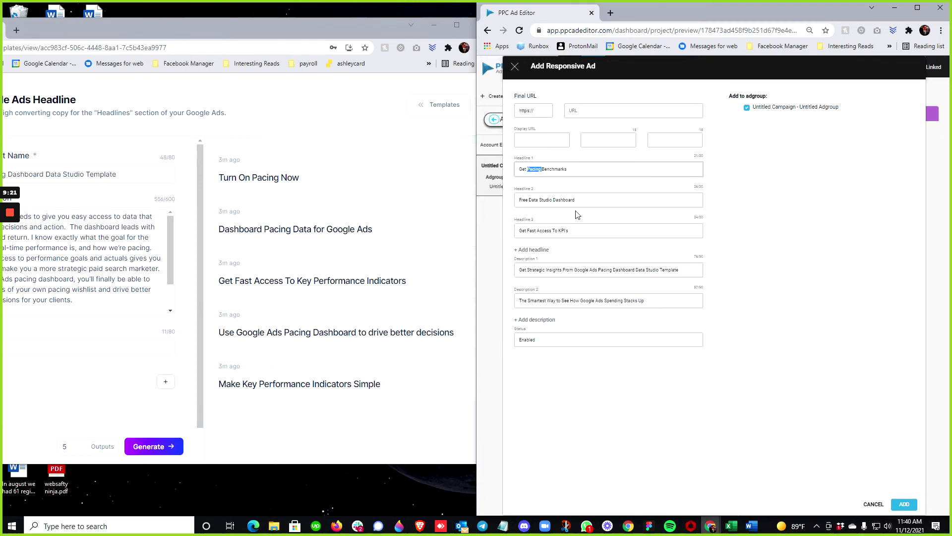
{"action": "left_click", "coordinate": [565, 167]}
{"action": "left_click", "coordinate": [617, 169]}
{"action": "left_click", "coordinate": [571, 111]}
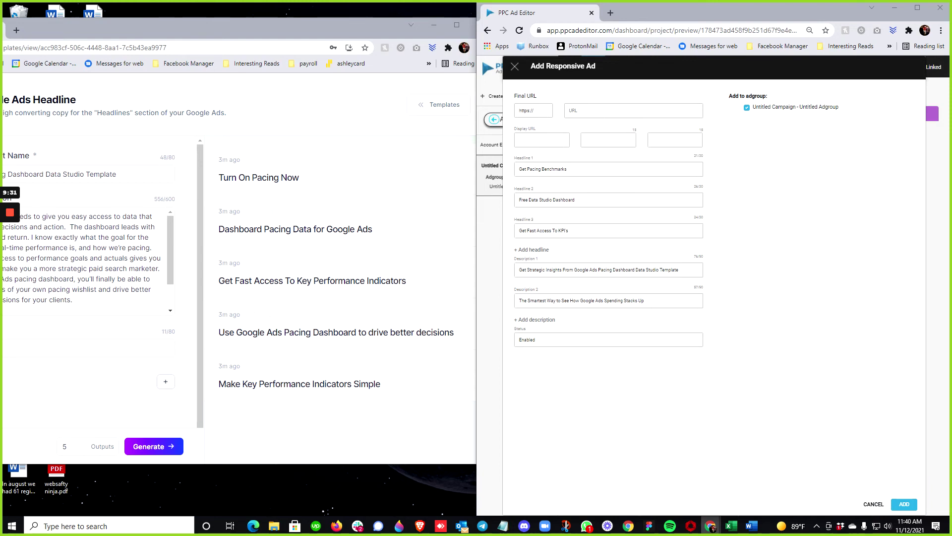
{"action": "left_click", "coordinate": [608, 112]}
{"action": "key", "text": "ctrl+v"}
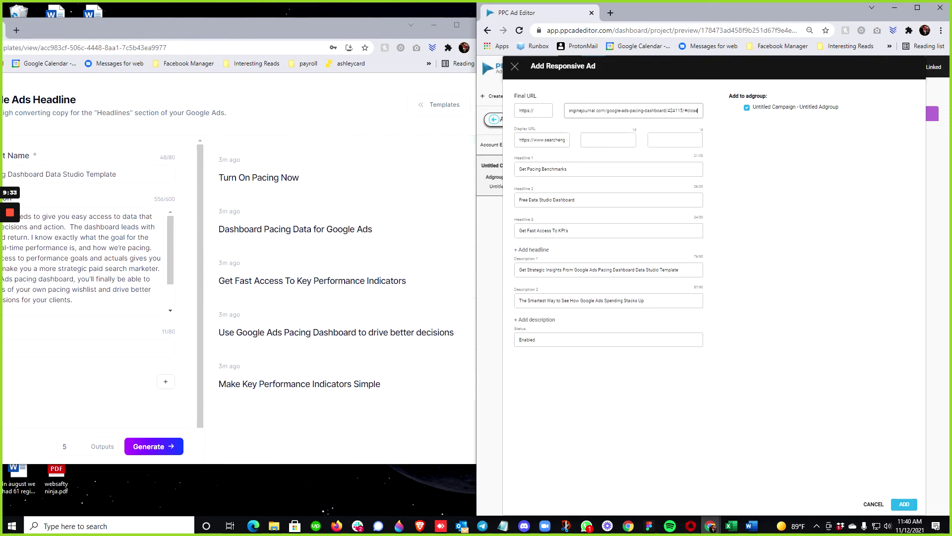
{"action": "left_click", "coordinate": [540, 140]}
{"action": "key", "text": "End"}
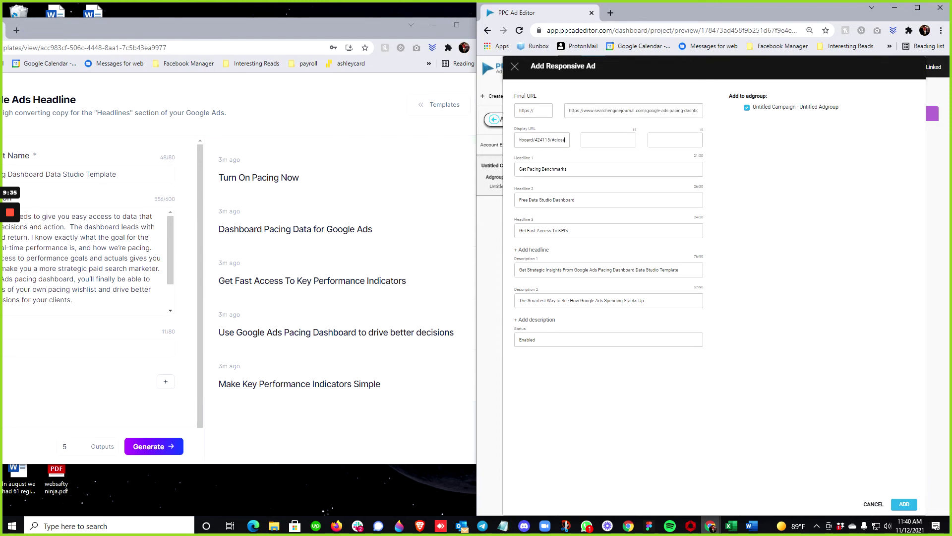
{"action": "left_click", "coordinate": [595, 110]}
{"action": "key", "text": "Home"}
{"action": "key", "text": "Delete"}
{"action": "key", "text": "Delete"}
{"action": "key", "text": "Delete"}
{"action": "key", "text": "Delete"}
{"action": "key", "text": "Delete"}
{"action": "key", "text": "Delete"}
{"action": "key", "text": "Delete"}
{"action": "key", "text": "Delete"}
{"action": "key", "text": "Tab"}
{"action": "key", "text": "Home"}
{"action": "key", "text": "Delete"}
{"action": "key", "text": "Delete"}
{"action": "key", "text": "Delete"}
{"action": "key", "text": "Delete"}
{"action": "key", "text": "ctrl+z"}
{"action": "key", "text": "ctrl+z"}
{"action": "key", "text": "ctrl+z"}
{"action": "key", "text": "ctrl+z"}
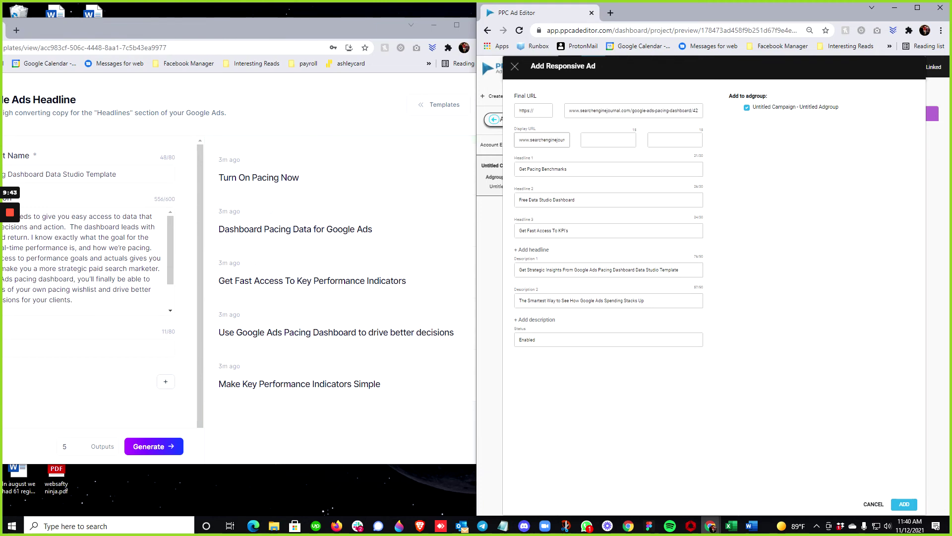
{"action": "key", "text": "End"}
- Set the two Display URL paths to "datastudio" and "template" and add the responsive ad to the ad group
{"action": "left_click", "coordinate": [585, 142]}
{"action": "type", "text": "data"}
{"action": "left_click", "coordinate": [676, 141]}
{"action": "type", "text": "tem"}
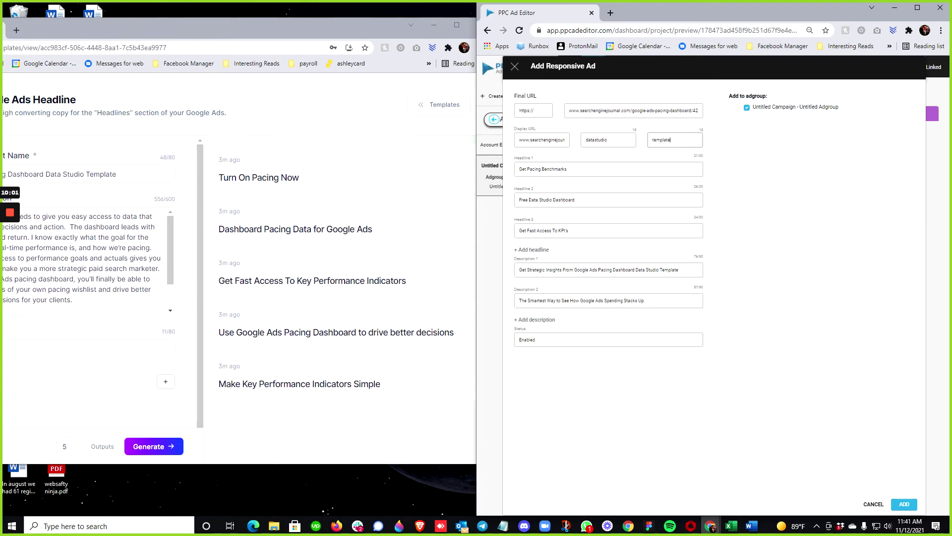
{"action": "left_click", "coordinate": [917, 8]}
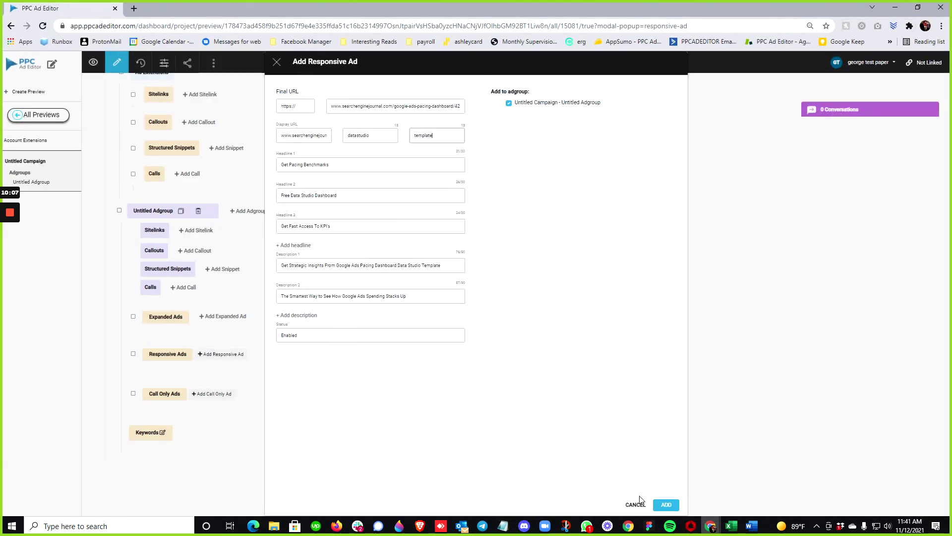
{"action": "left_click", "coordinate": [665, 505]}
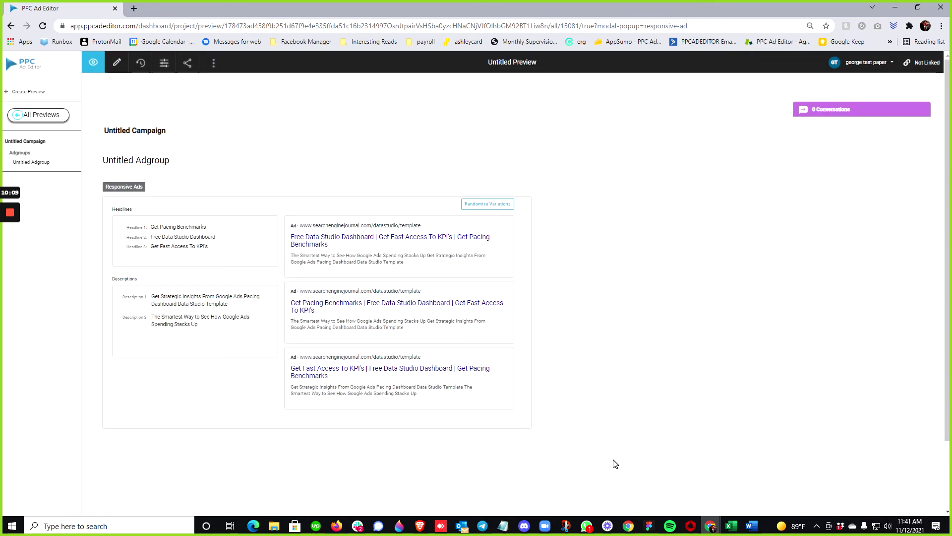
- Randomize the headline and description variations of the new responsive ad's preview three times
{"action": "left_click", "coordinate": [809, 26]}
{"action": "left_click", "coordinate": [810, 44]}
{"action": "scroll", "coordinate": [689, 198], "scroll_direction": "down", "scroll_amount": 2}
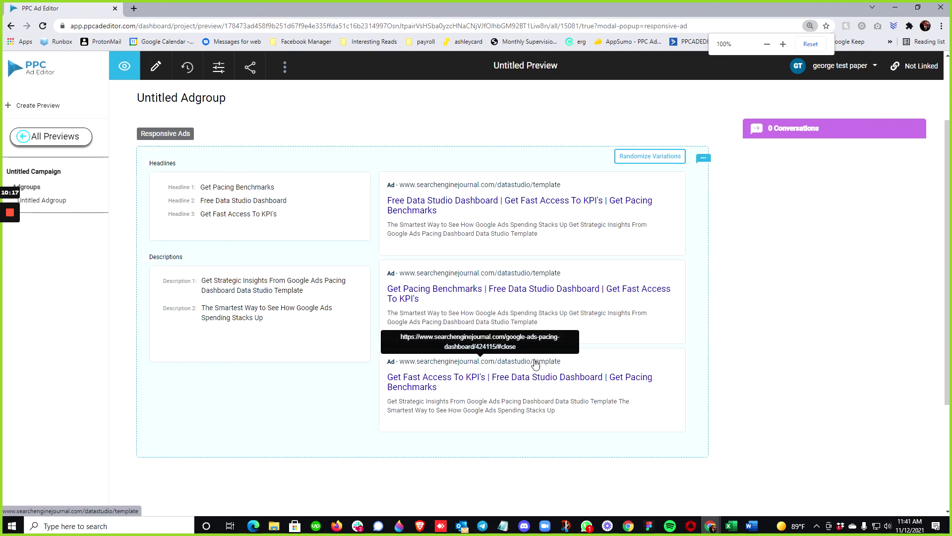
{"action": "left_click", "coordinate": [665, 158]}
{"action": "left_click", "coordinate": [665, 158]}
{"action": "left_click", "coordinate": [664, 158]}
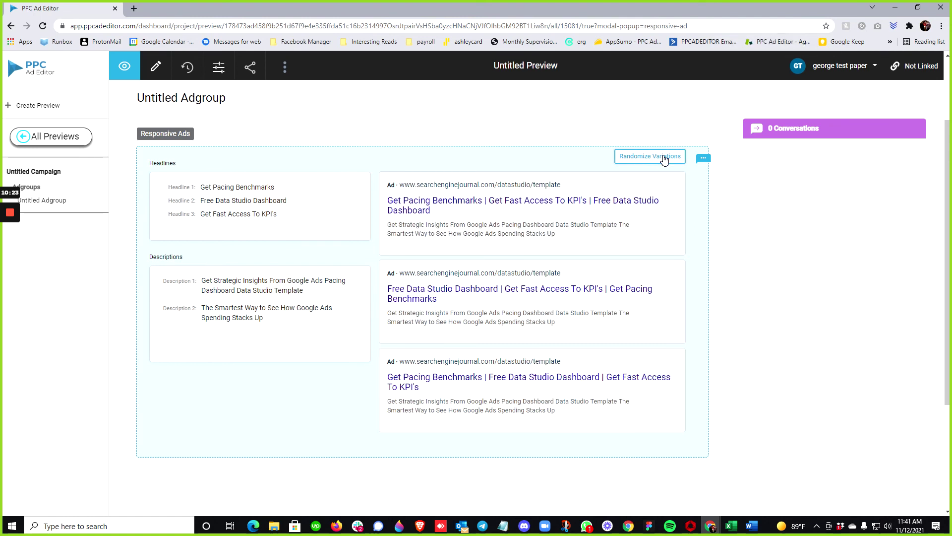